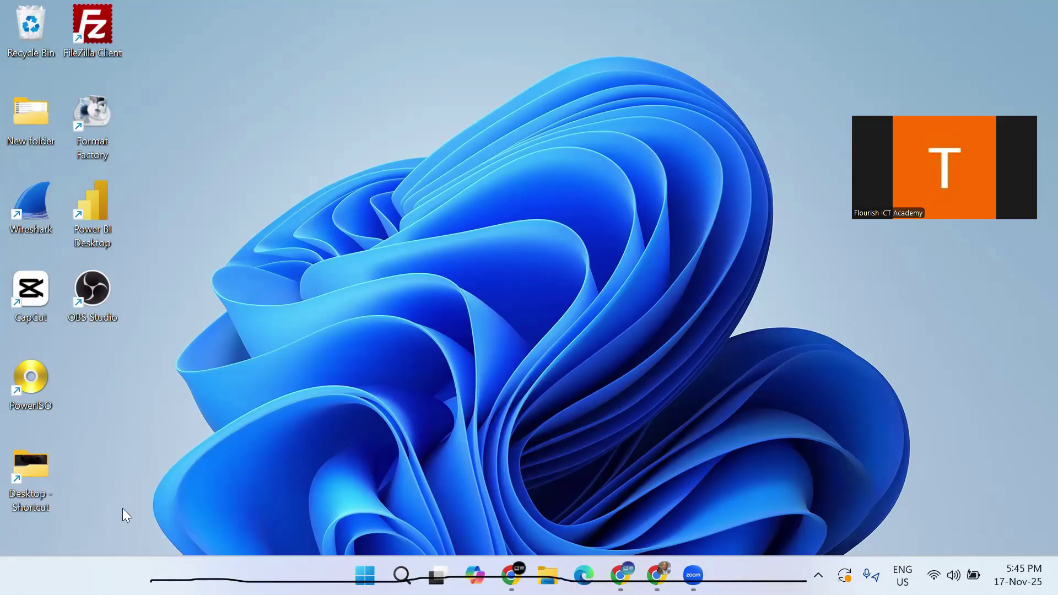
Step: Mark both ends of the taskbar with short red strokes and undo the long lines drawn along it
{"action": "mouse_move", "coordinate": [24, 577]}
{"action": "left_mouse_down"}
{"action": "mouse_move", "coordinate": [257, 578]}
{"action": "mouse_move", "coordinate": [432, 560]}
{"action": "mouse_move", "coordinate": [567, 581]}
{"action": "mouse_move", "coordinate": [1056, 582]}
{"action": "left_mouse_up"}
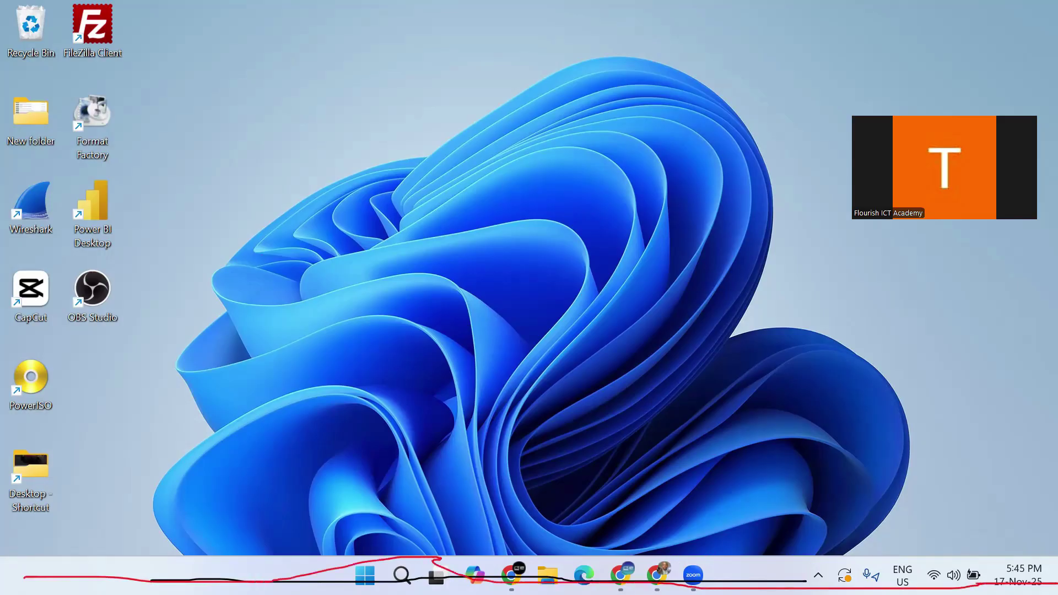
{"action": "left_click_drag", "start_coordinate": [21, 559], "coordinate": [35, 594]}
{"action": "left_click_drag", "start_coordinate": [1050, 553], "coordinate": [1053, 594]}
{"action": "key", "text": "ctrl+z"}
{"action": "key", "text": "ctrl+z"}
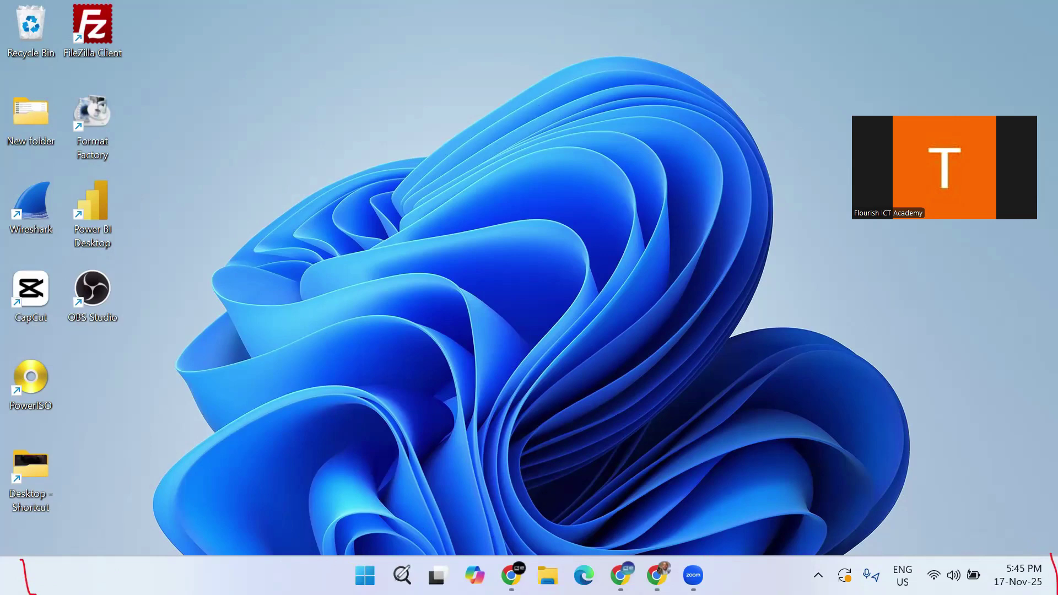
Step: Circle the Start icon in red and outline the FileZilla Client, Format Factory, Power BI Desktop, OBS Studio and New folder desktop icons
{"action": "mouse_move", "coordinate": [375, 546]}
{"action": "left_mouse_down"}
{"action": "mouse_move", "coordinate": [347, 587]}
{"action": "mouse_move", "coordinate": [390, 551]}
{"action": "mouse_move", "coordinate": [352, 542]}
{"action": "left_mouse_up"}
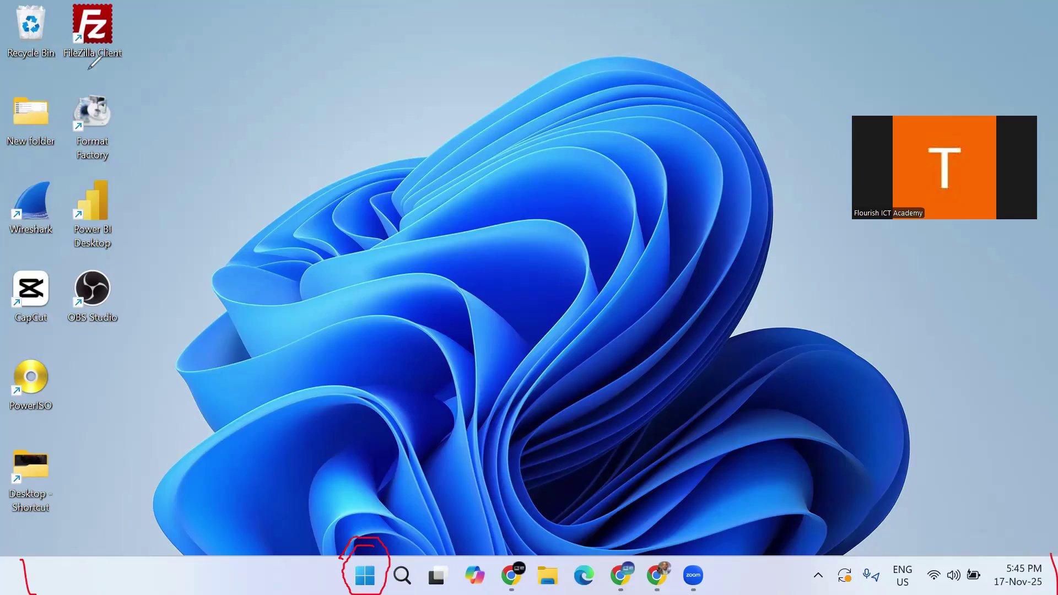
{"action": "mouse_move", "coordinate": [88, 68]}
{"action": "left_mouse_down"}
{"action": "mouse_move", "coordinate": [144, 16]}
{"action": "mouse_move", "coordinate": [113, 7]}
{"action": "left_mouse_up"}
{"action": "mouse_move", "coordinate": [103, 88]}
{"action": "left_mouse_down"}
{"action": "mouse_move", "coordinate": [59, 147]}
{"action": "mouse_move", "coordinate": [109, 156]}
{"action": "mouse_move", "coordinate": [134, 253]}
{"action": "mouse_move", "coordinate": [117, 112]}
{"action": "left_mouse_up"}
{"action": "mouse_move", "coordinate": [100, 263]}
{"action": "left_mouse_down"}
{"action": "mouse_move", "coordinate": [65, 329]}
{"action": "mouse_move", "coordinate": [128, 337]}
{"action": "left_mouse_up"}
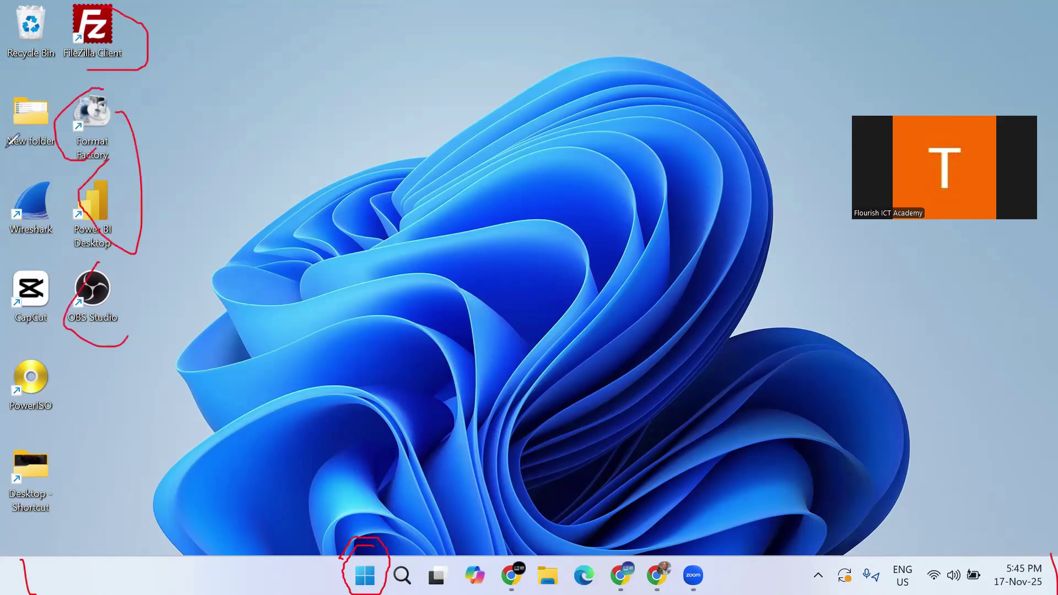
{"action": "mouse_move", "coordinate": [21, 89]}
{"action": "left_mouse_down"}
{"action": "mouse_move", "coordinate": [5, 121]}
{"action": "mouse_move", "coordinate": [40, 55]}
{"action": "left_mouse_up"}
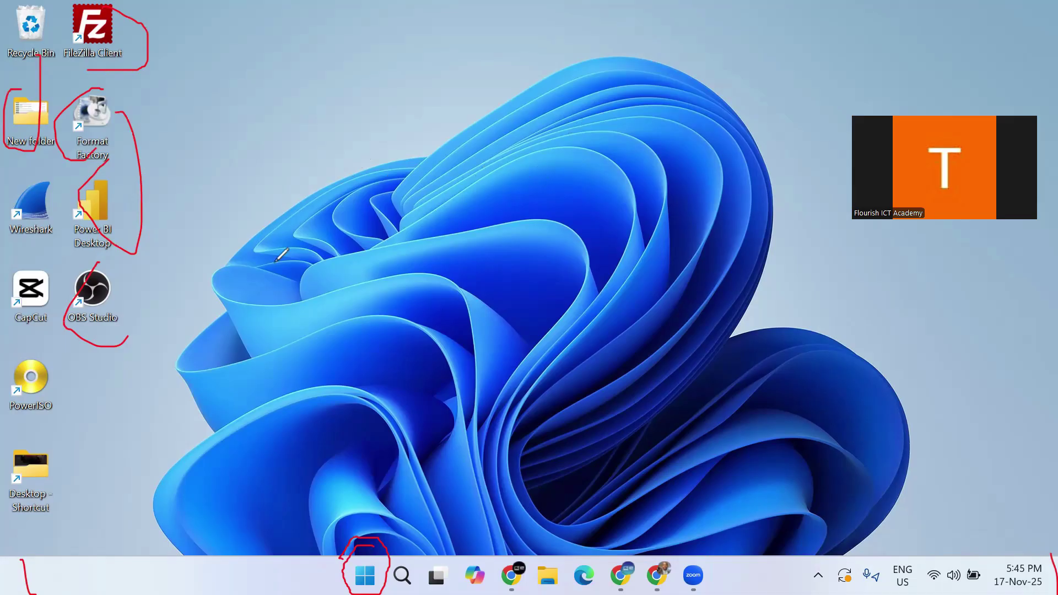
Step: Draw a red line along the taskbar toward Start, put a check mark over Copilot and frame the Start icon
{"action": "left_click_drag", "start_coordinate": [175, 580], "coordinate": [439, 581]}
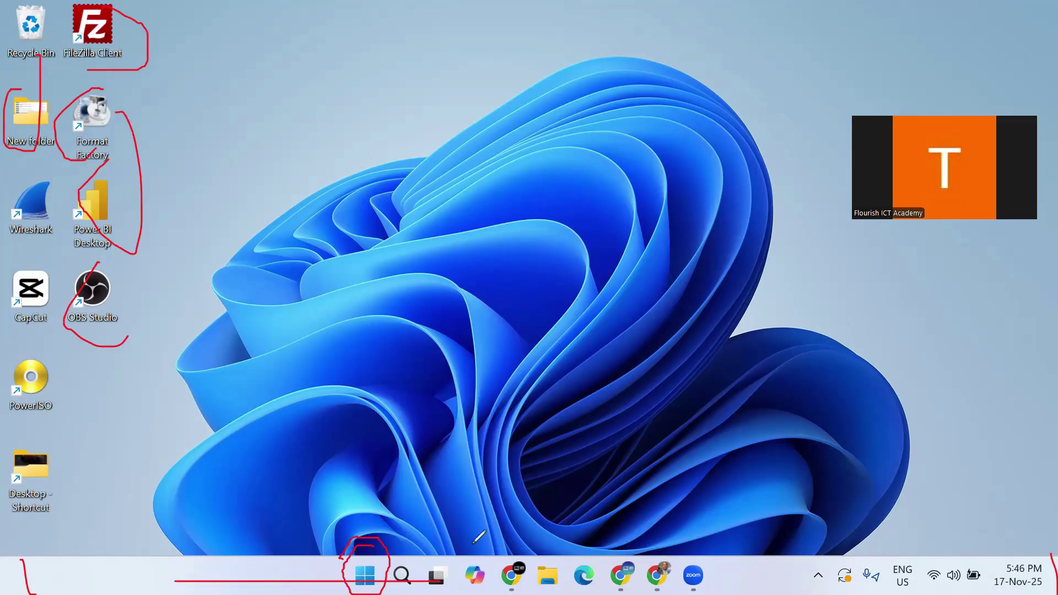
{"action": "mouse_move", "coordinate": [471, 523]}
{"action": "left_mouse_down"}
{"action": "mouse_move", "coordinate": [467, 579]}
{"action": "mouse_move", "coordinate": [490, 556]}
{"action": "left_mouse_up"}
{"action": "left_click_drag", "start_coordinate": [527, 522], "coordinate": [528, 579]}
{"action": "left_click_drag", "start_coordinate": [500, 543], "coordinate": [504, 561]}
{"action": "mouse_move", "coordinate": [377, 538]}
{"action": "left_mouse_down"}
{"action": "mouse_move", "coordinate": [356, 570]}
{"action": "mouse_move", "coordinate": [375, 530]}
{"action": "mouse_move", "coordinate": [320, 562]}
{"action": "left_mouse_up"}
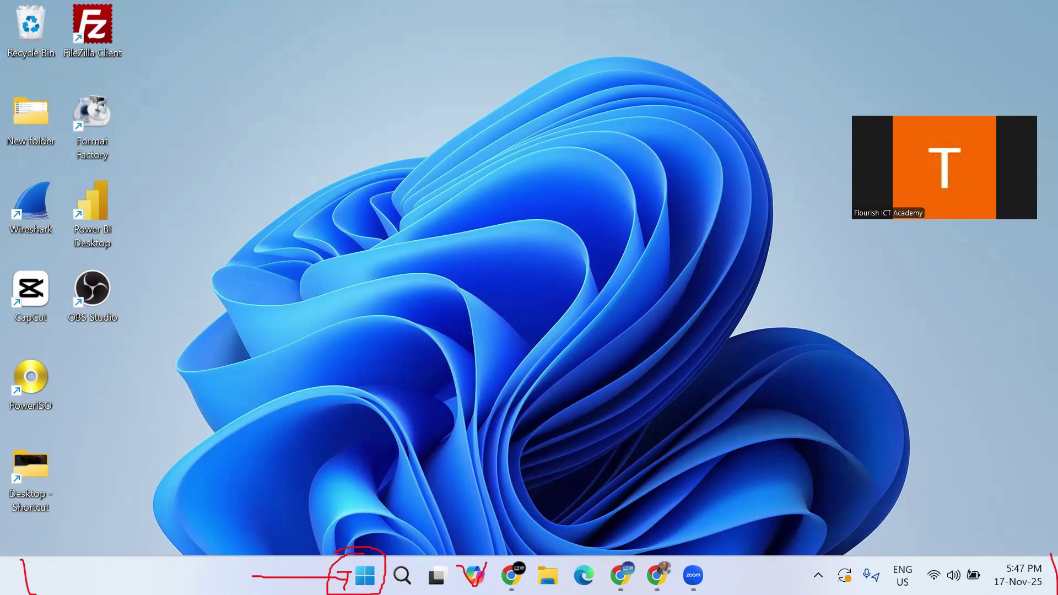
Step: Browse the alphabetical list of all installed apps in Start, then return to the pinned apps
{"action": "left_click", "coordinate": [364, 575]}
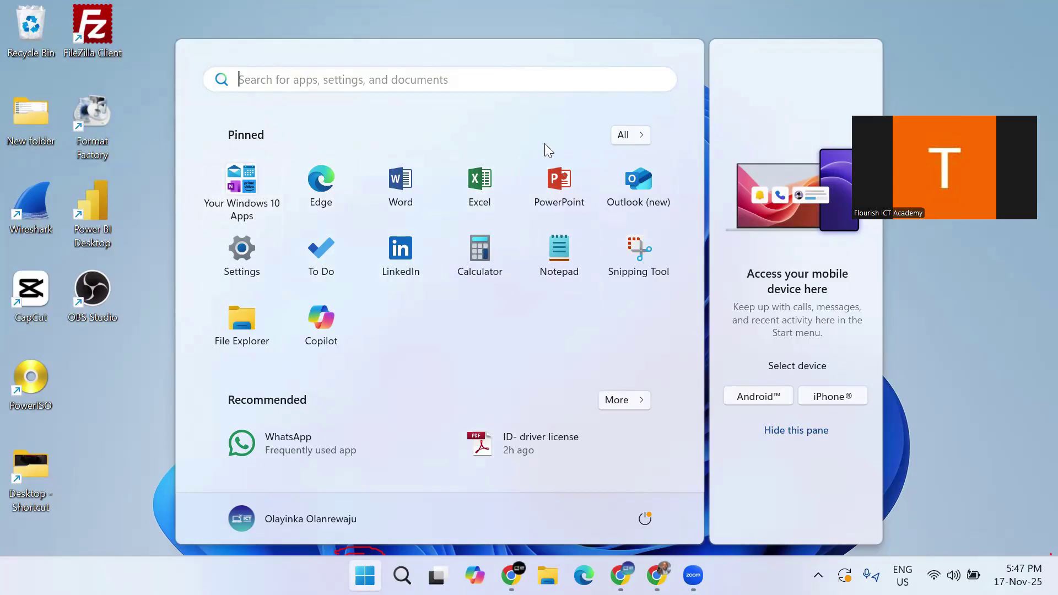
{"action": "left_click", "coordinate": [627, 137]}
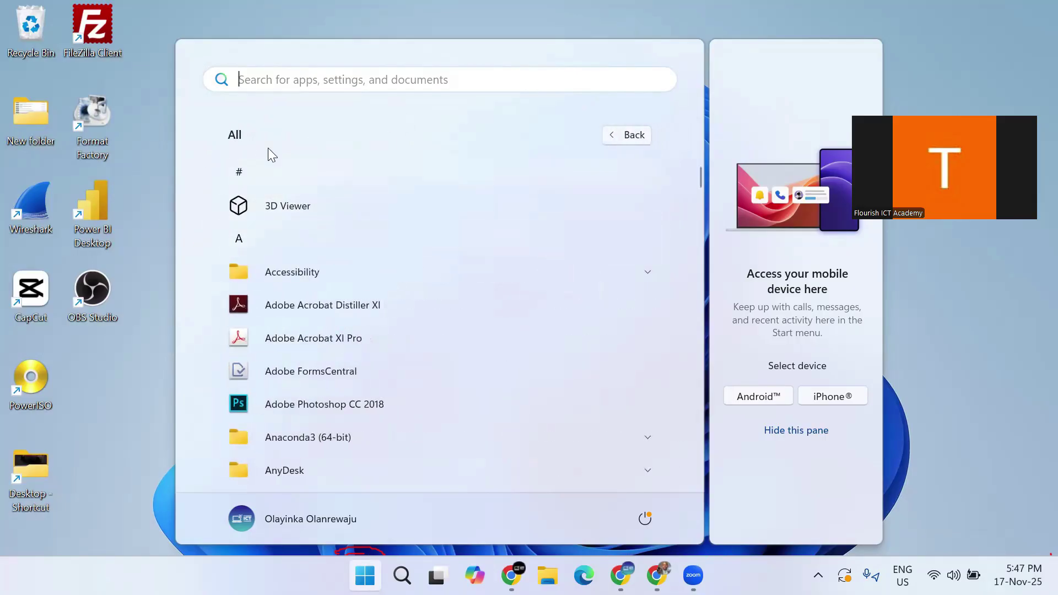
{"action": "scroll", "coordinate": [284, 202], "scroll_direction": "down", "scroll_amount": 2}
{"action": "scroll", "coordinate": [300, 212], "scroll_direction": "down", "scroll_amount": 4}
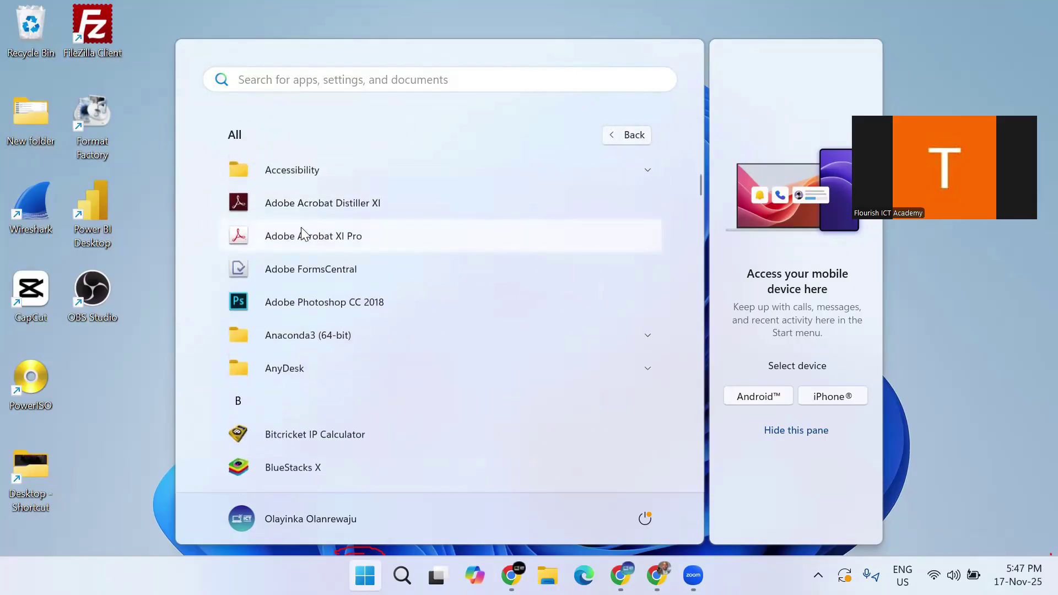
{"action": "scroll", "coordinate": [669, 200], "scroll_direction": "down", "scroll_amount": 18}
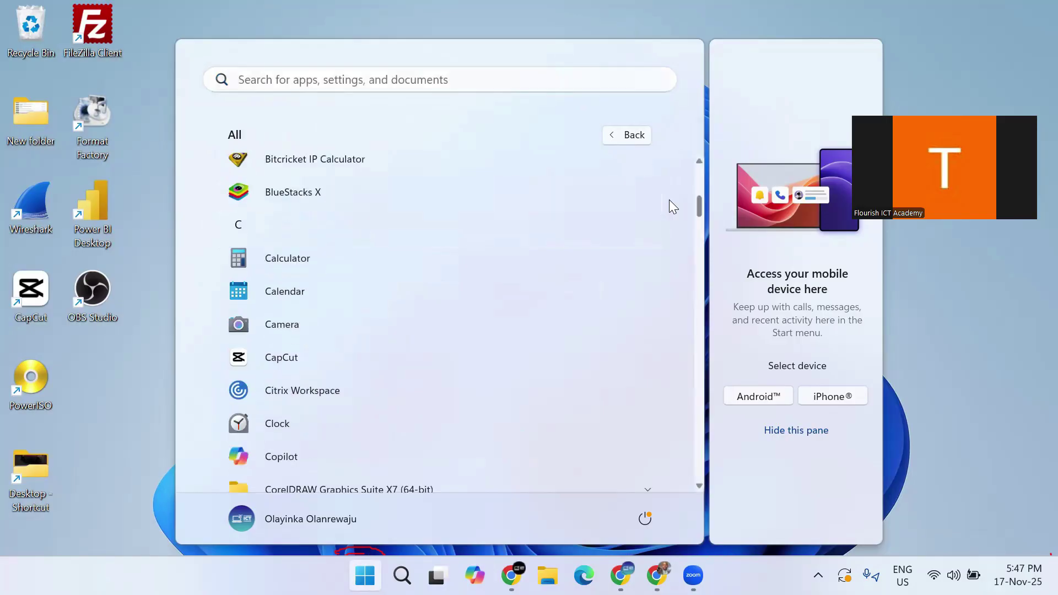
{"action": "scroll", "coordinate": [670, 200], "scroll_direction": "down", "scroll_amount": 20}
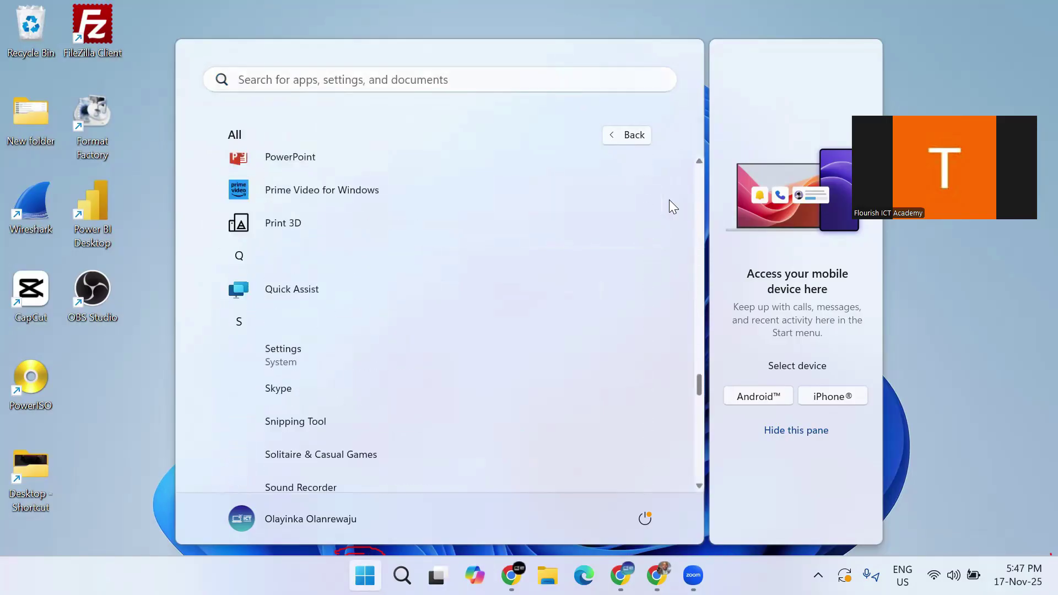
{"action": "scroll", "coordinate": [670, 201], "scroll_direction": "up", "scroll_amount": 20}
{"action": "scroll", "coordinate": [668, 199], "scroll_direction": "up", "scroll_amount": 20}
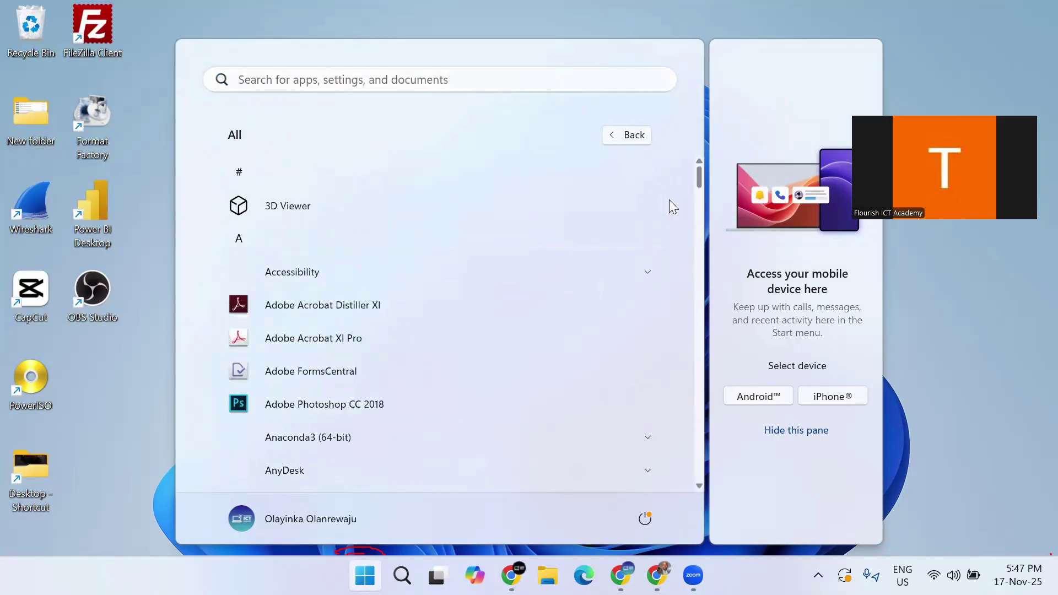
{"action": "left_click", "coordinate": [627, 140]}
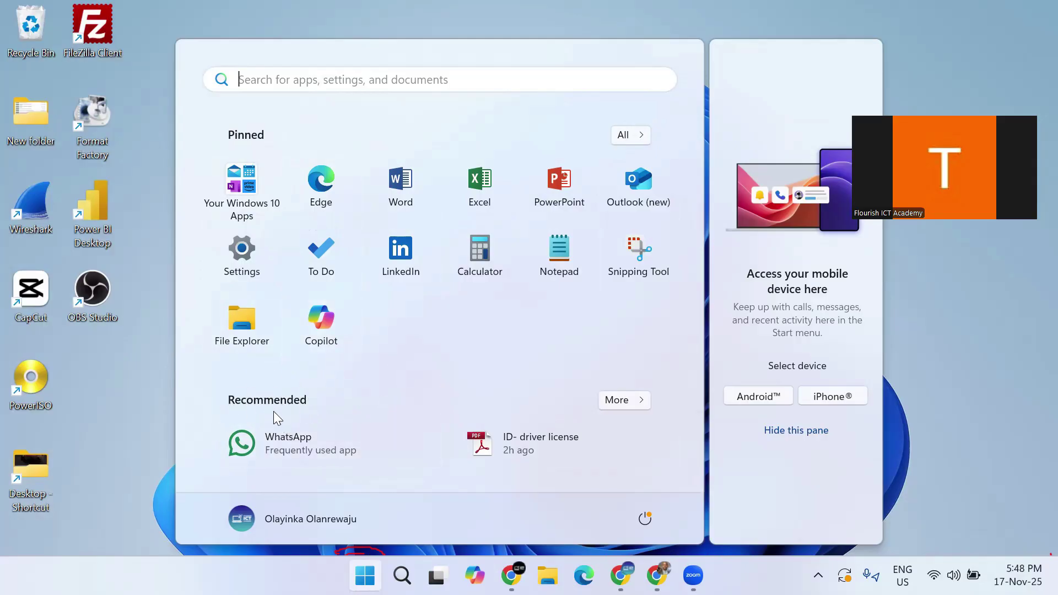
Step: Review the power options in Start without choosing one, and close Start
{"action": "left_click", "coordinate": [645, 519]}
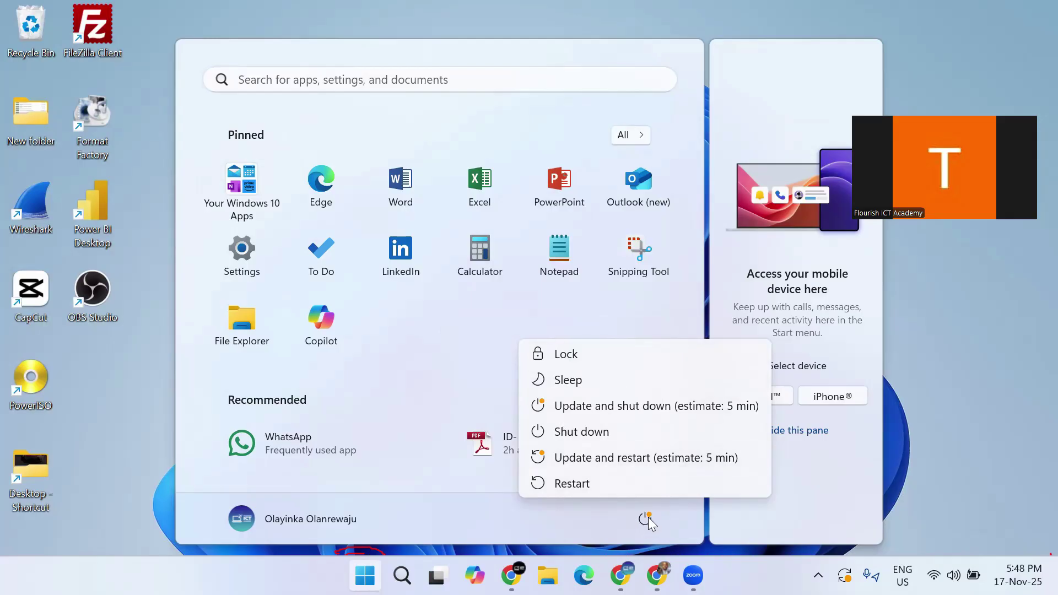
{"action": "left_click", "coordinate": [548, 514]}
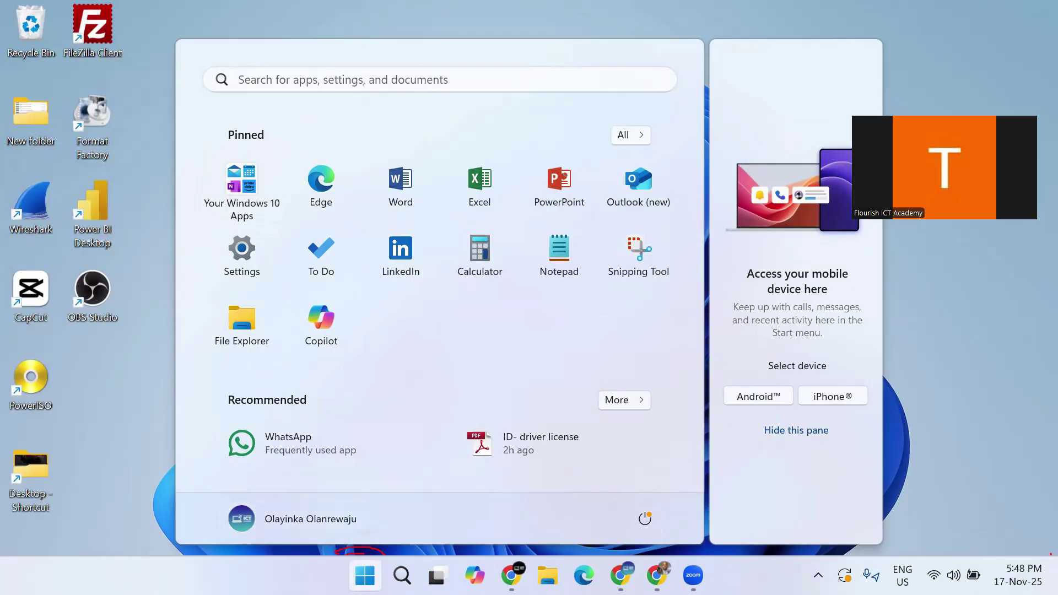
{"action": "key", "text": "Escape"}
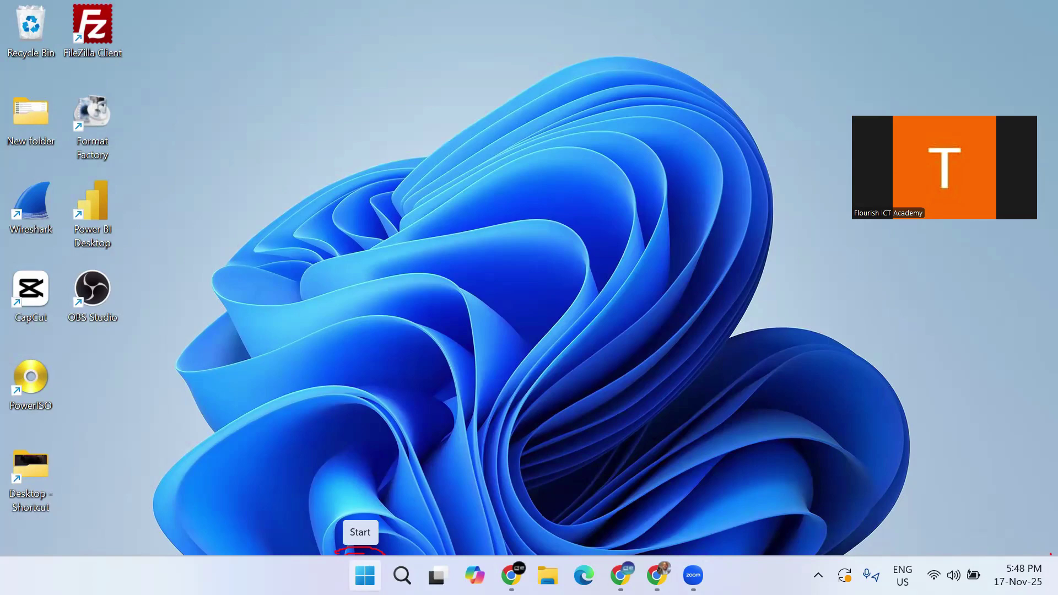
Step: Pin e-Sword to Start from the list of all apps and return to the pinned apps
{"action": "left_click", "coordinate": [364, 575]}
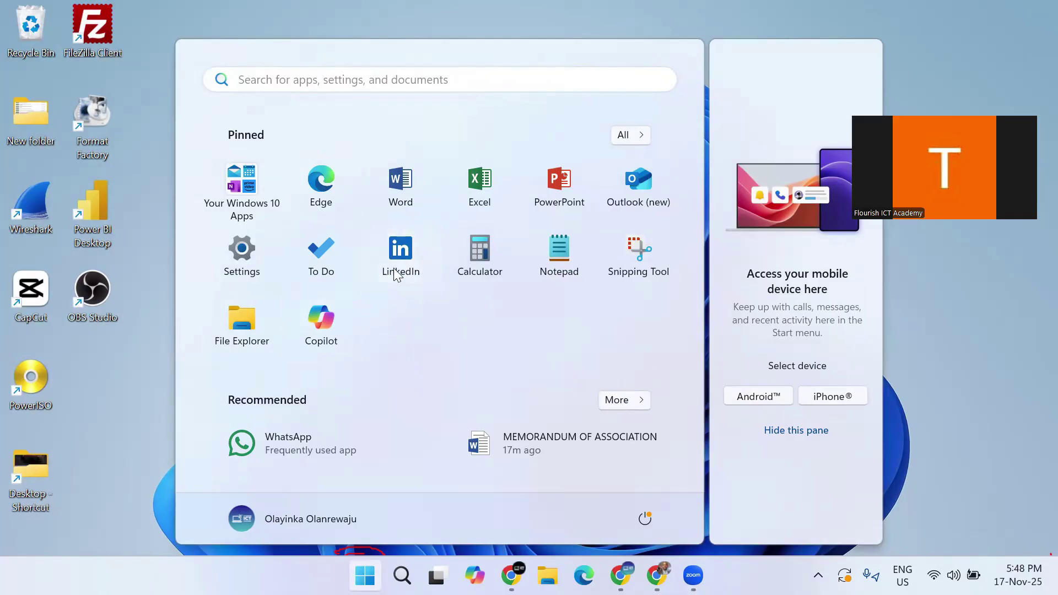
{"action": "left_click", "coordinate": [626, 136]}
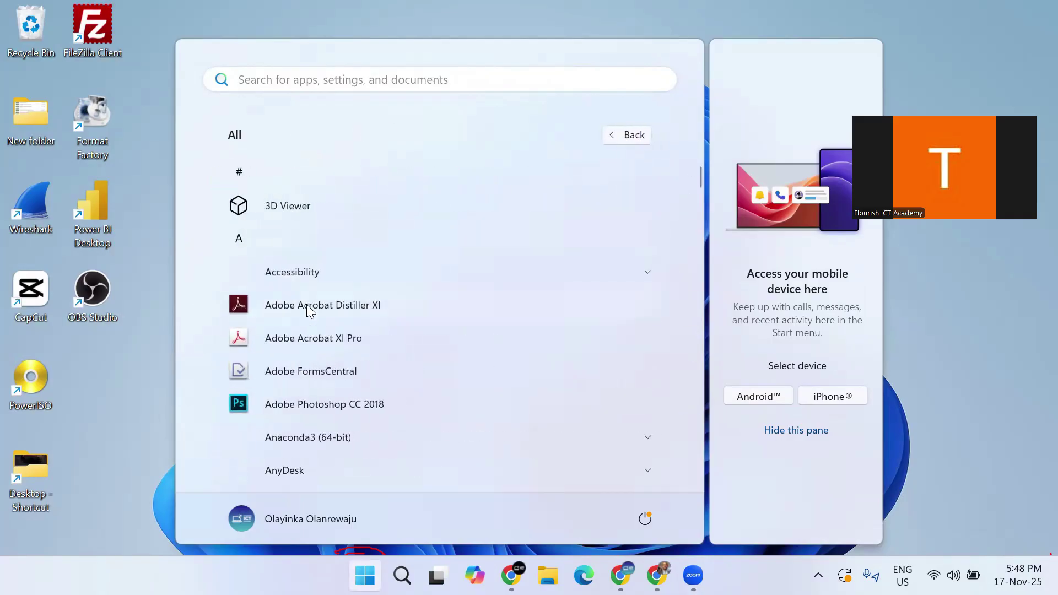
{"action": "scroll", "coordinate": [307, 306], "scroll_direction": "down", "scroll_amount": 10}
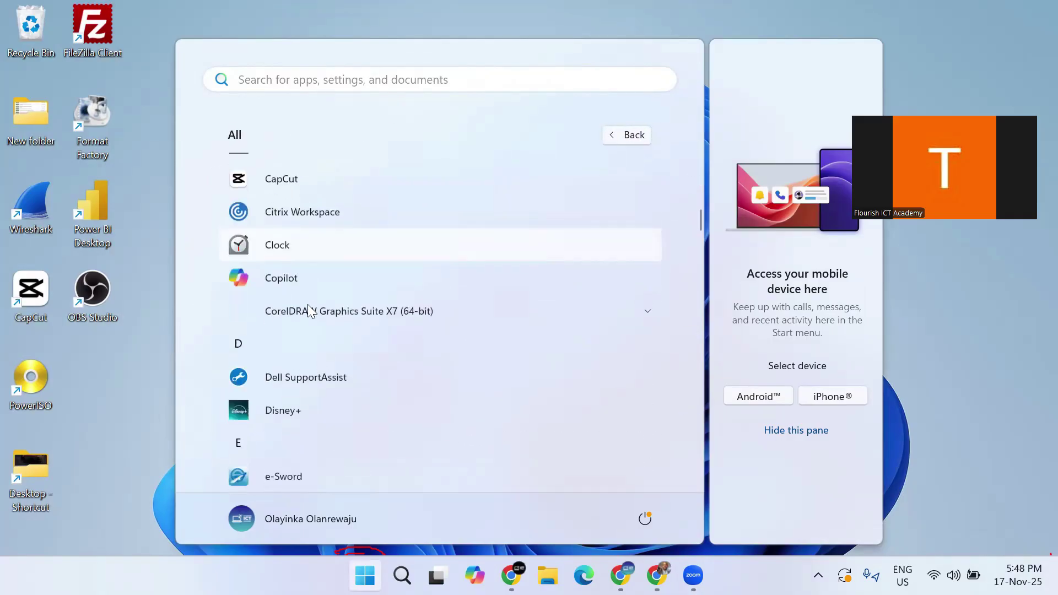
{"action": "scroll", "coordinate": [307, 304], "scroll_direction": "up", "scroll_amount": 3}
{"action": "scroll", "coordinate": [308, 309], "scroll_direction": "down", "scroll_amount": 3}
{"action": "scroll", "coordinate": [359, 352], "scroll_direction": "up", "scroll_amount": 1}
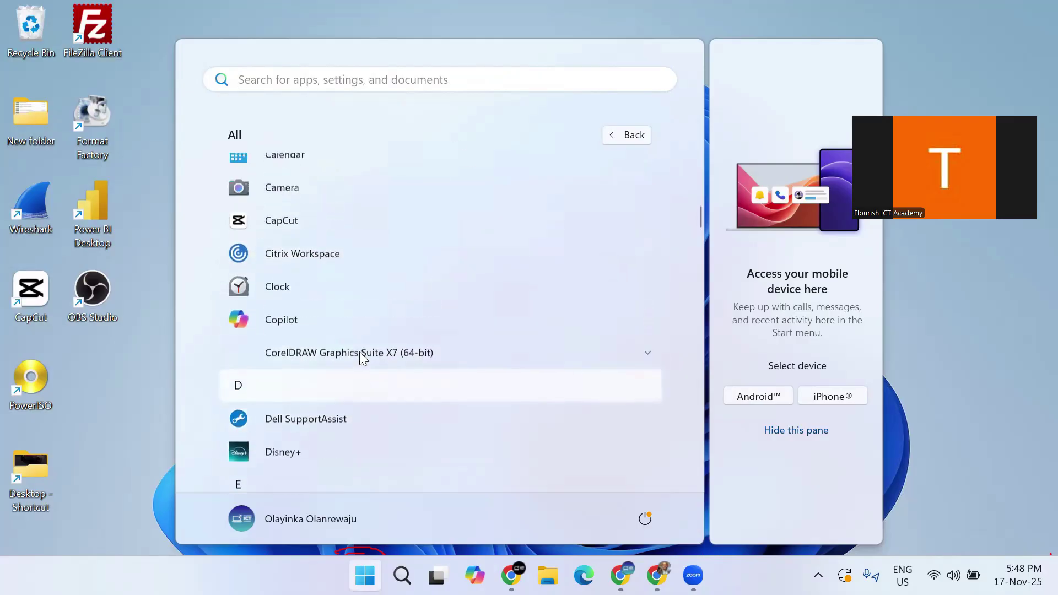
{"action": "scroll", "coordinate": [360, 355], "scroll_direction": "down", "scroll_amount": 6}
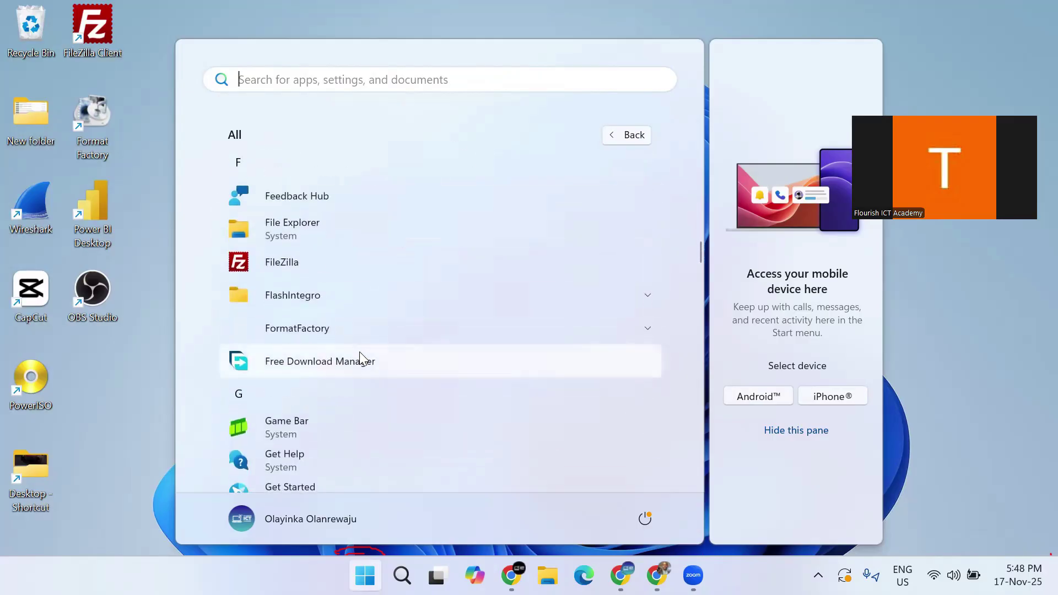
{"action": "scroll", "coordinate": [359, 356], "scroll_direction": "down", "scroll_amount": 1}
{"action": "scroll", "coordinate": [360, 355], "scroll_direction": "up", "scroll_amount": 3}
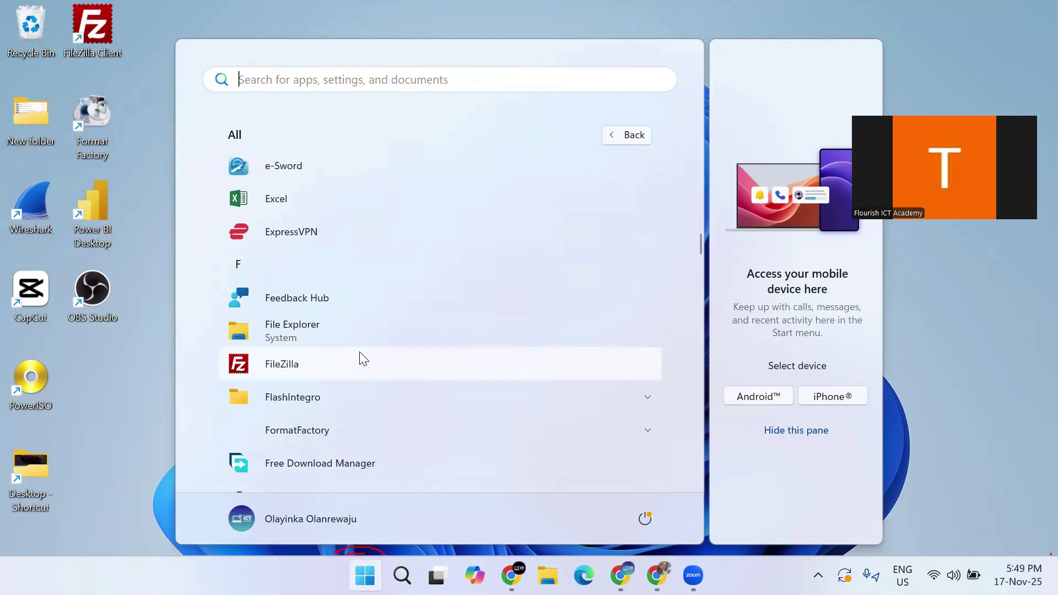
{"action": "right_click", "coordinate": [321, 170]}
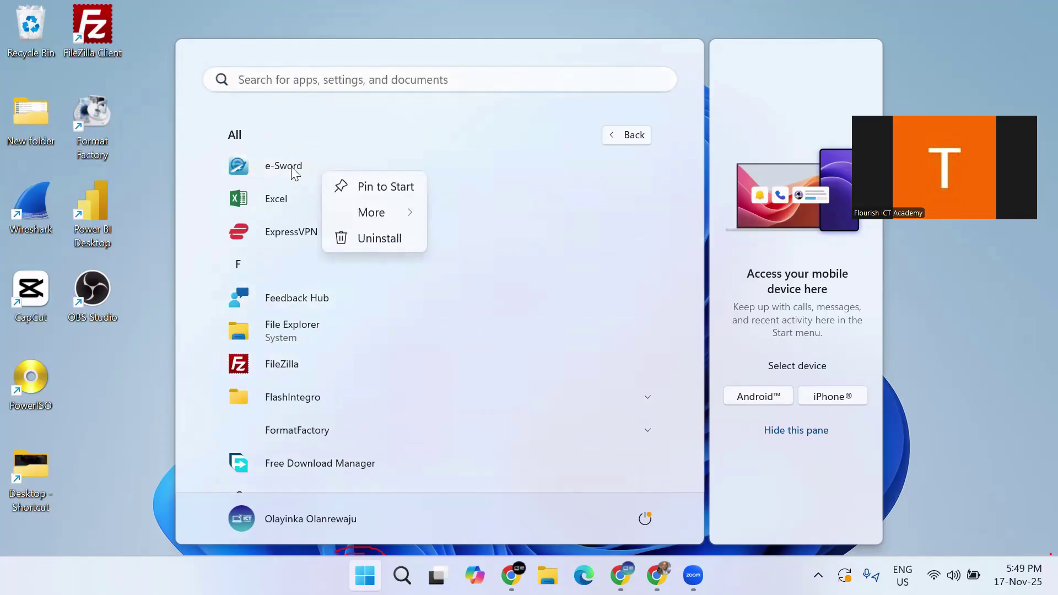
{"action": "left_click", "coordinate": [369, 188]}
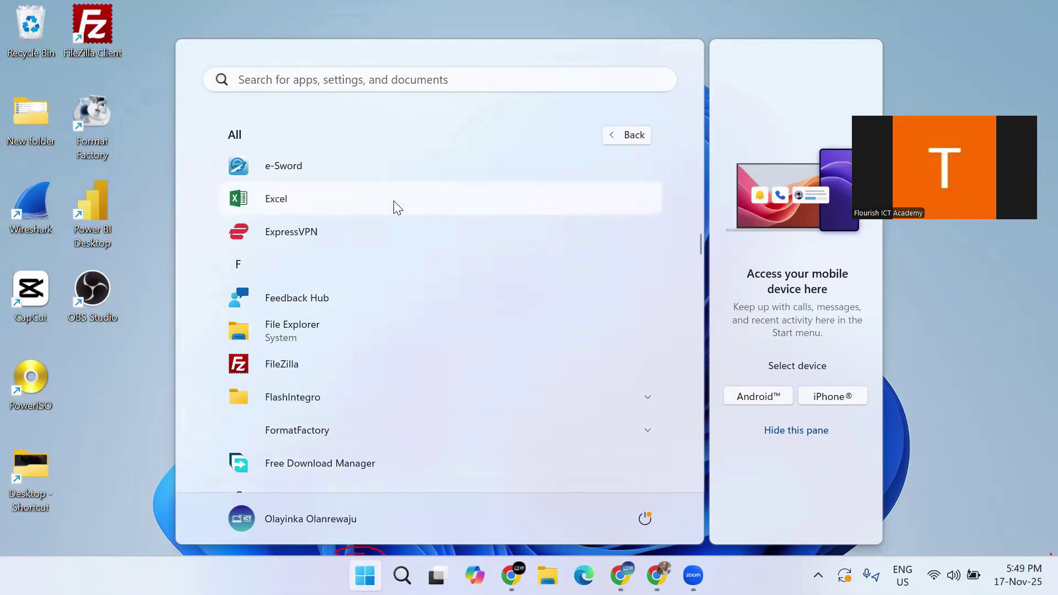
{"action": "left_click", "coordinate": [622, 134]}
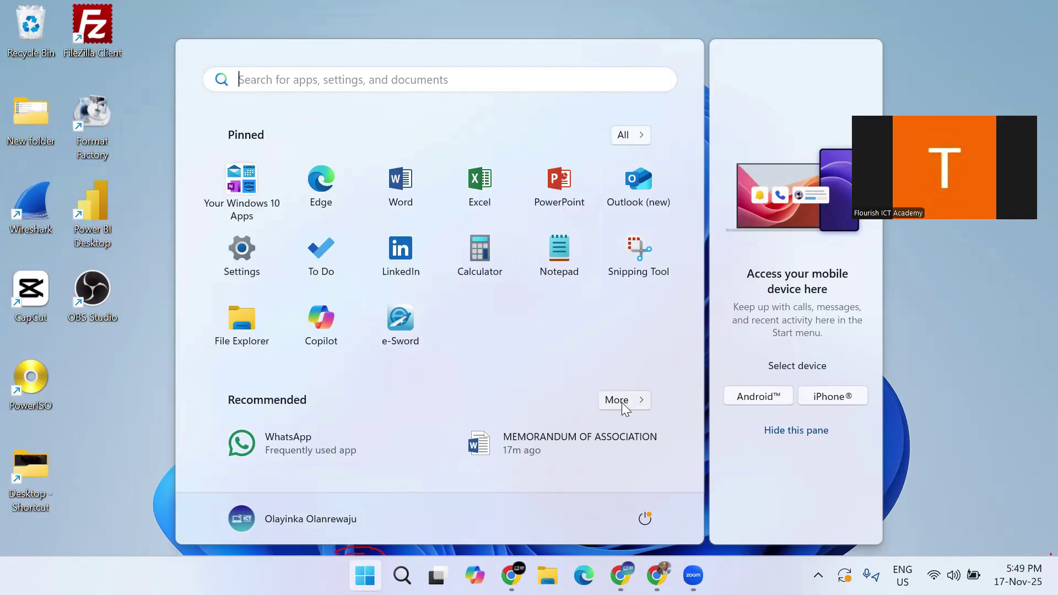
Step: Search the computer for "trainin" from Start, then clear the query and close the search
{"action": "left_click", "coordinate": [288, 82]}
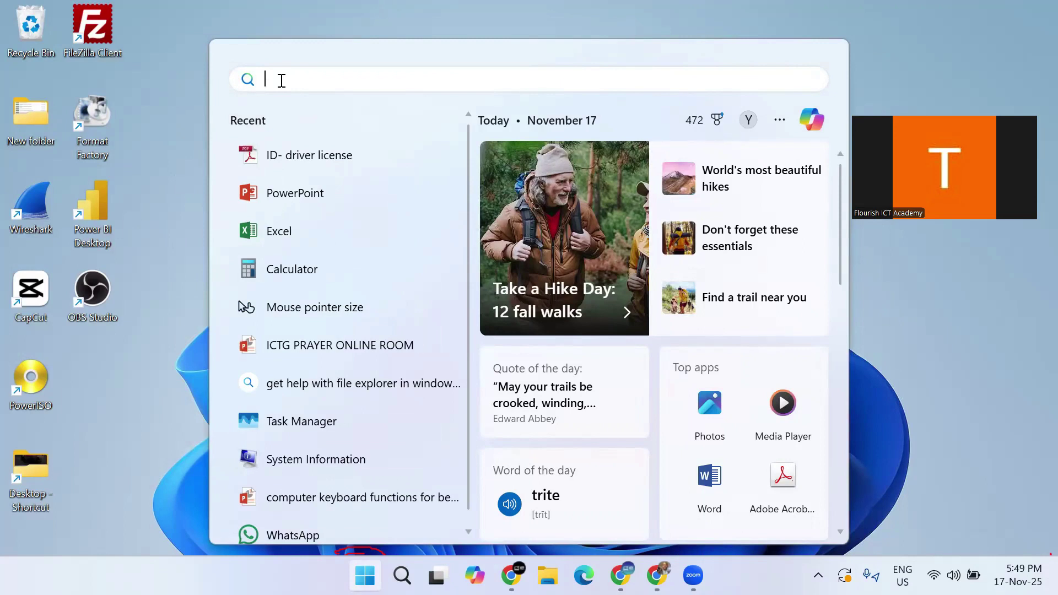
{"action": "type", "text": "g"}
{"action": "key", "text": "BackSpace"}
{"action": "type", "text": "trainin"}
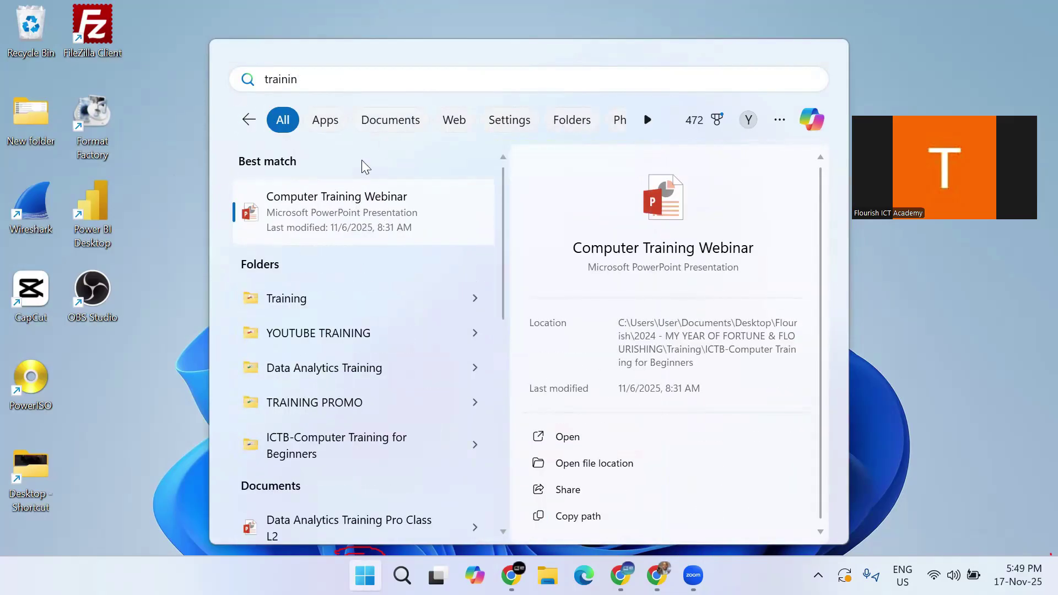
{"action": "left_click", "coordinate": [252, 119]}
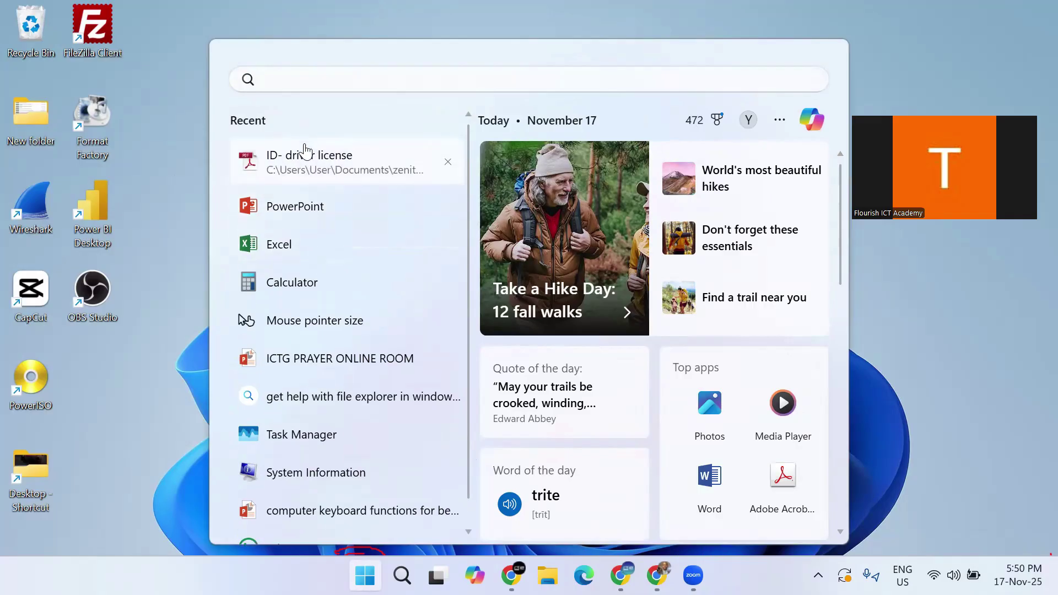
{"action": "left_click", "coordinate": [293, 86]}
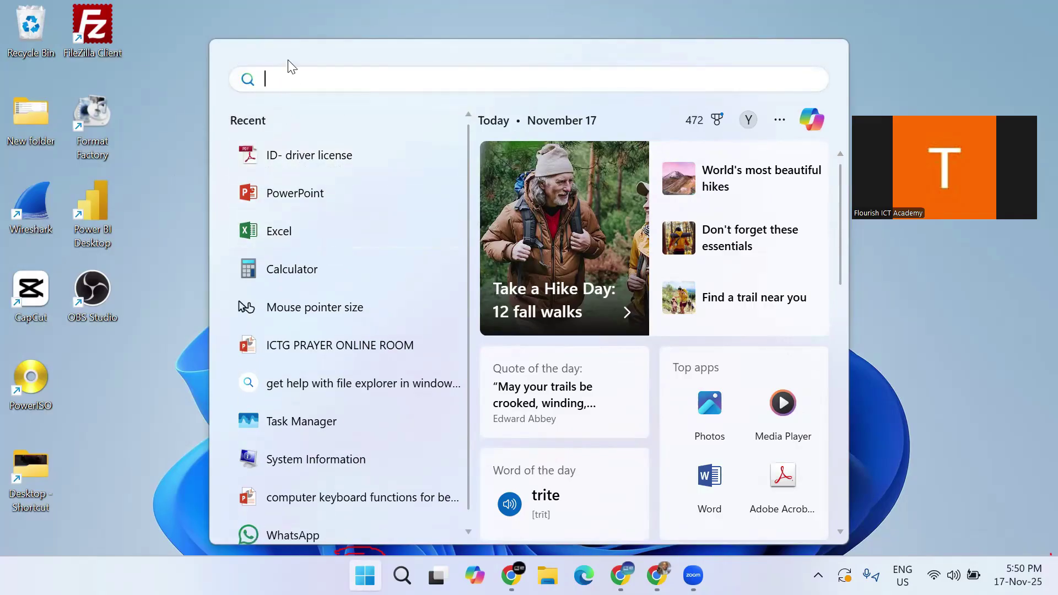
{"action": "left_click", "coordinate": [485, 314]}
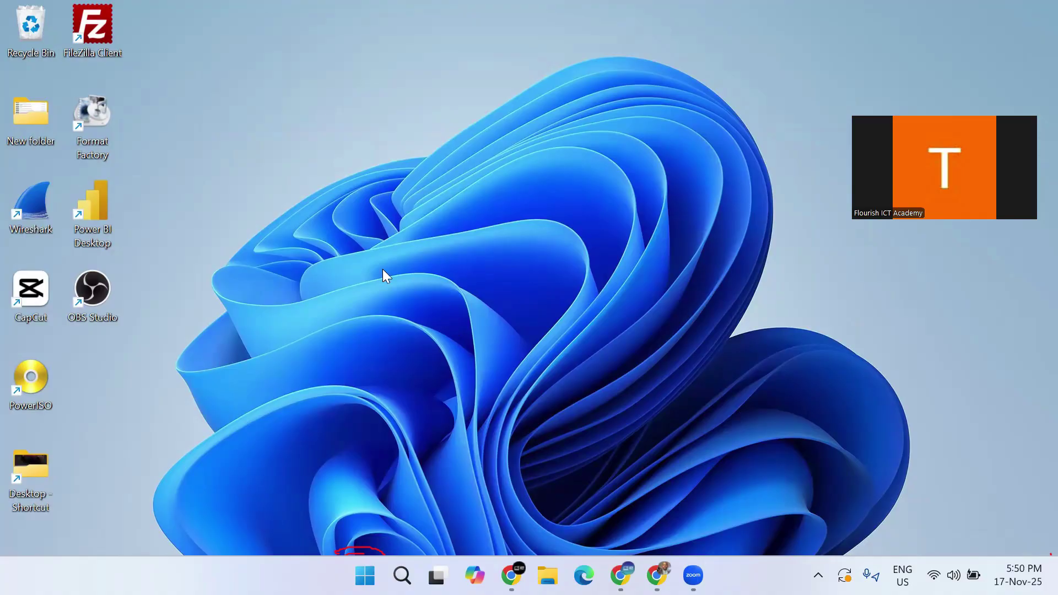
Step: Unpin e-Sword from Start
{"action": "key", "text": "super"}
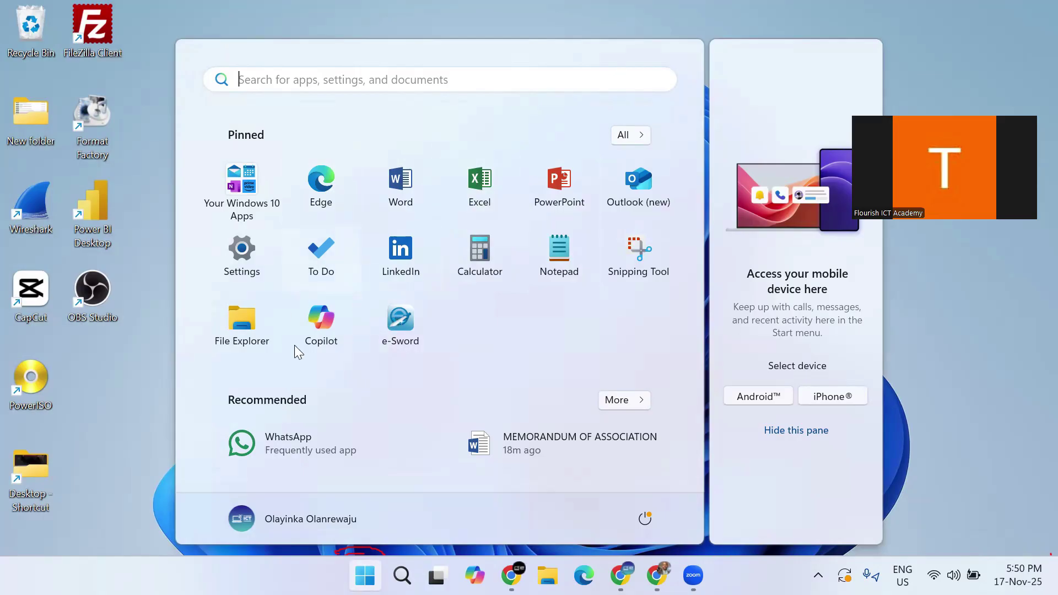
{"action": "right_click", "coordinate": [396, 326]}
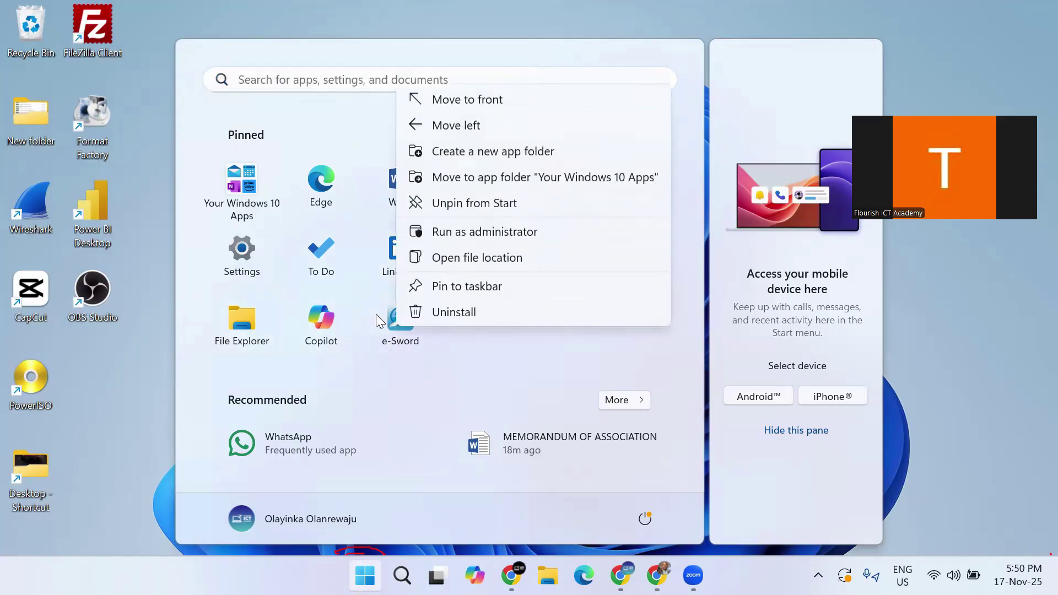
{"action": "left_click", "coordinate": [468, 204]}
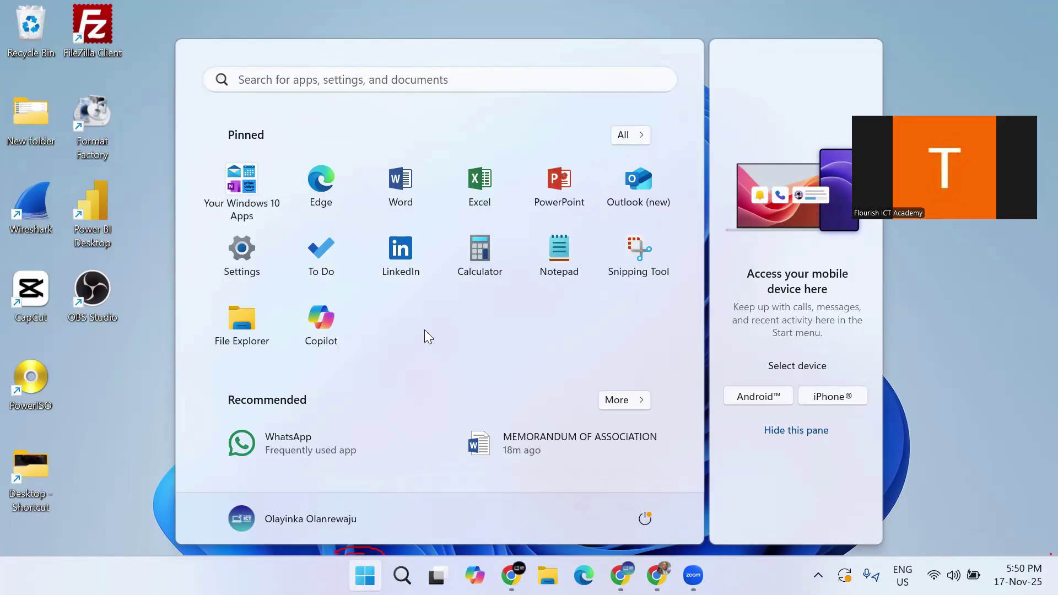
Step: Search for "word" from Start
{"action": "left_click", "coordinate": [356, 74]}
{"action": "type", "text": "wor"}
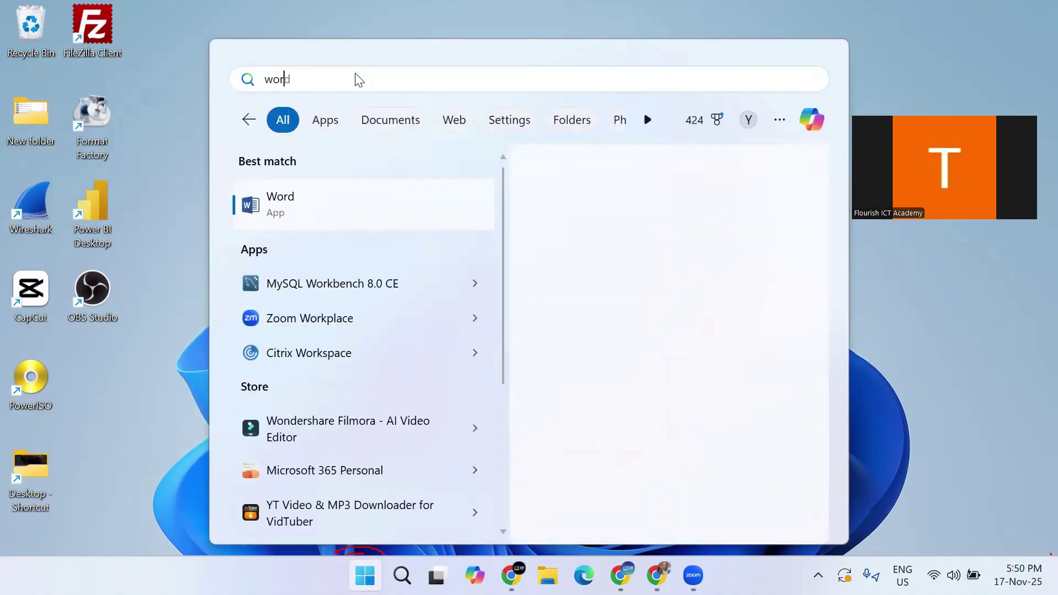
{"action": "type", "text": "d"}
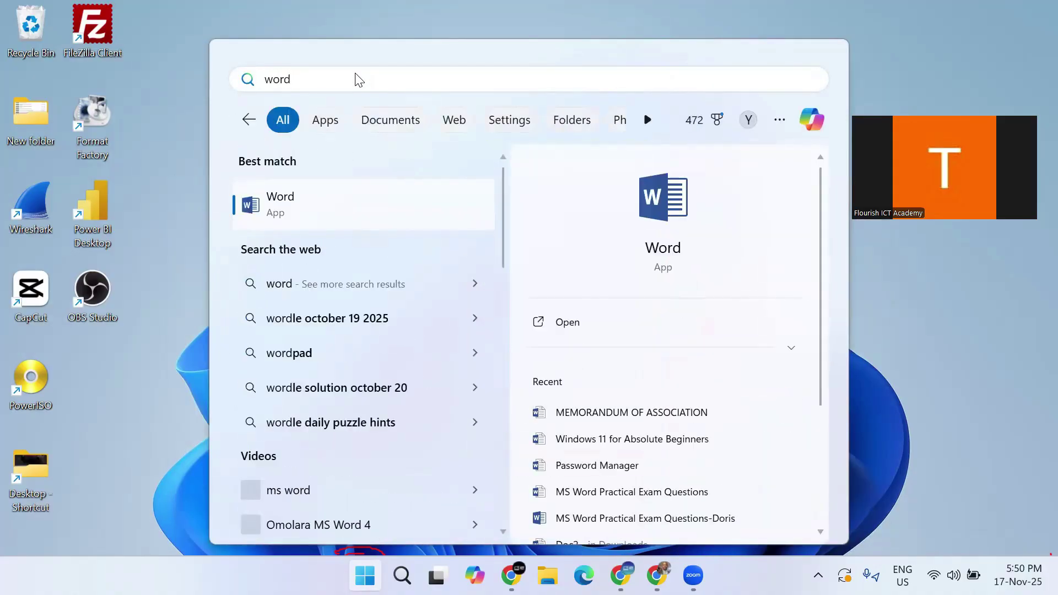
Step: Replace the search query with "power", then clear it and close the search
{"action": "key", "text": "BackSpace"}
{"action": "key", "text": "BackSpace"}
{"action": "key", "text": "BackSpace"}
{"action": "key", "text": "BackSpace"}
{"action": "type", "text": "power"}
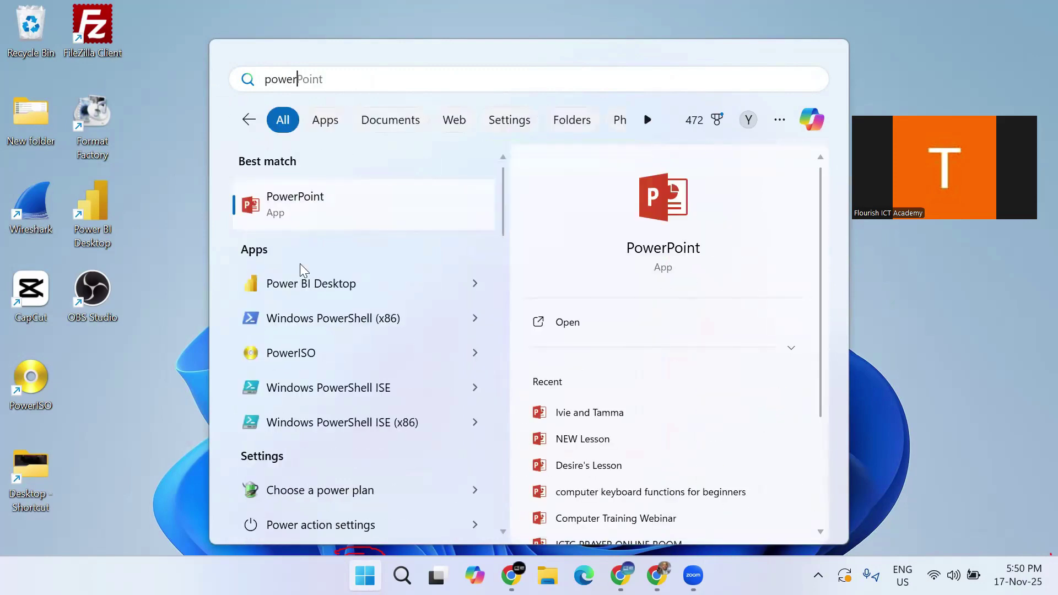
{"action": "left_click", "coordinate": [248, 120]}
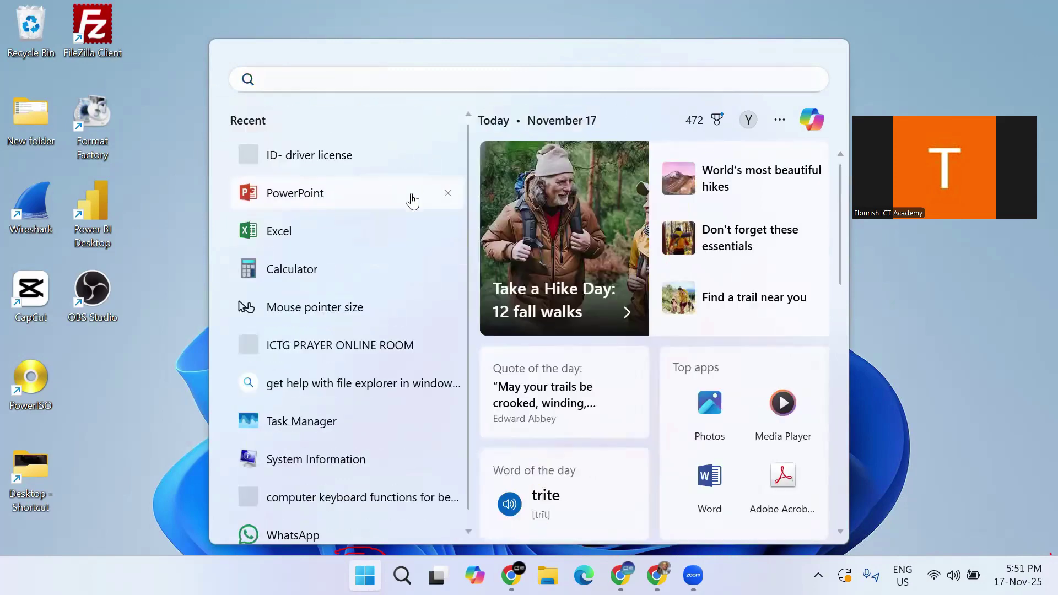
{"action": "left_click", "coordinate": [318, 71]}
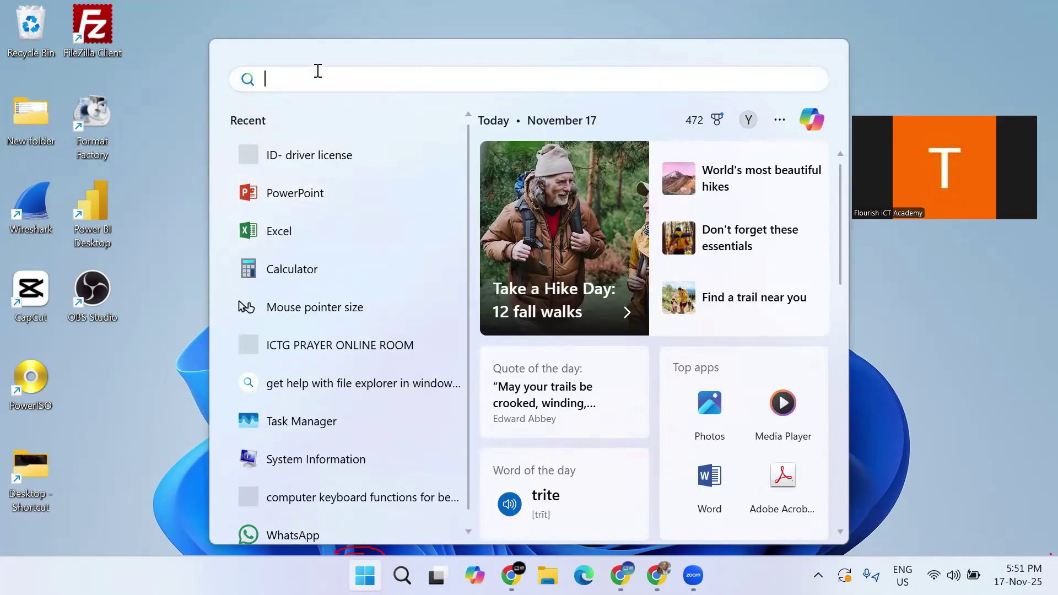
{"action": "left_click", "coordinate": [382, 548]}
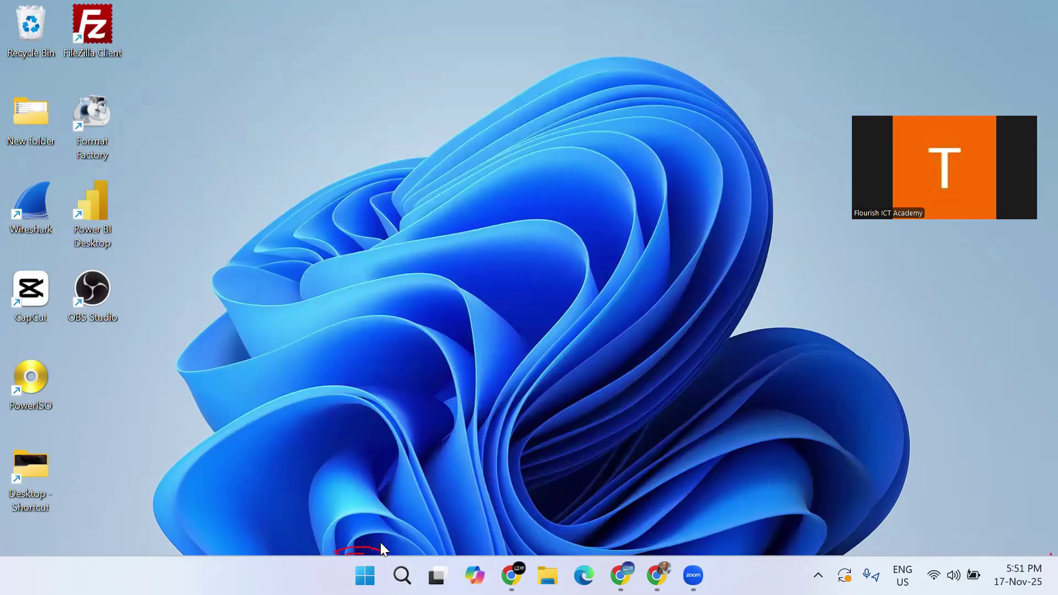
Step: Open File Explorer and Microsoft Edge from the taskbar
{"action": "left_click", "coordinate": [365, 576]}
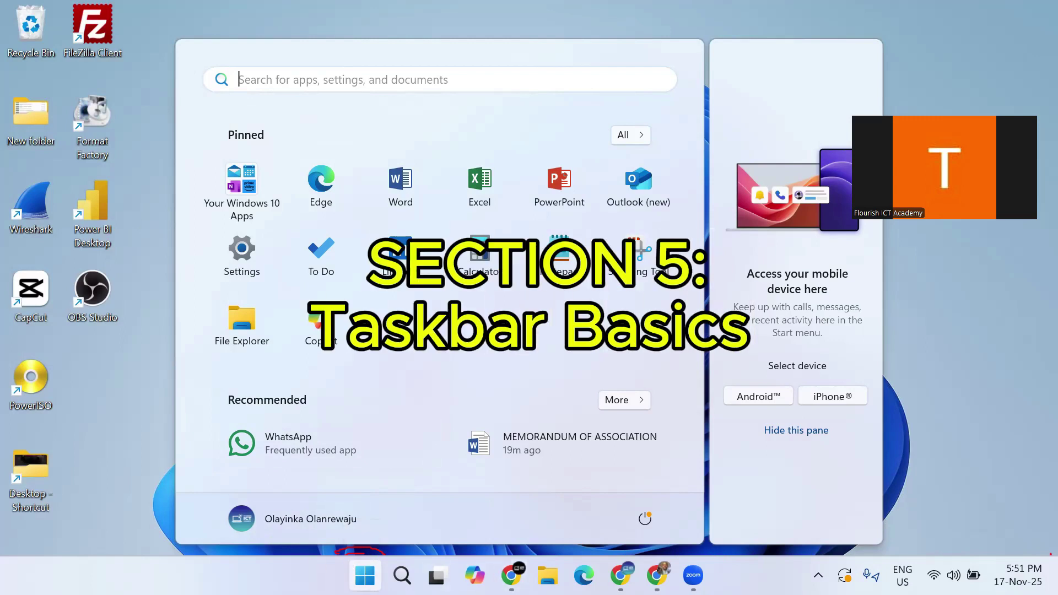
{"action": "key", "text": "Escape"}
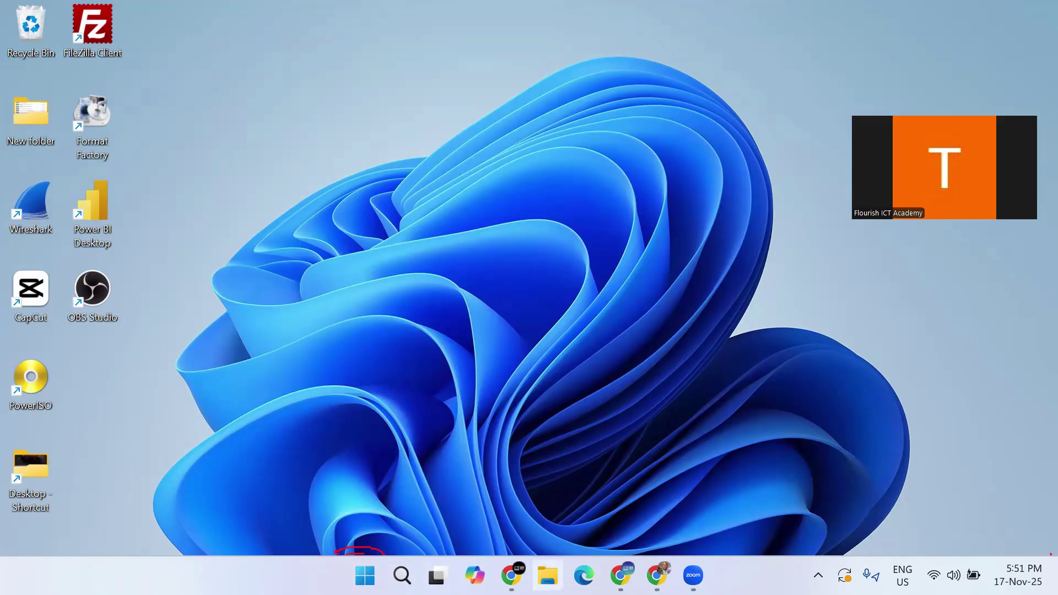
{"action": "left_click", "coordinate": [547, 575]}
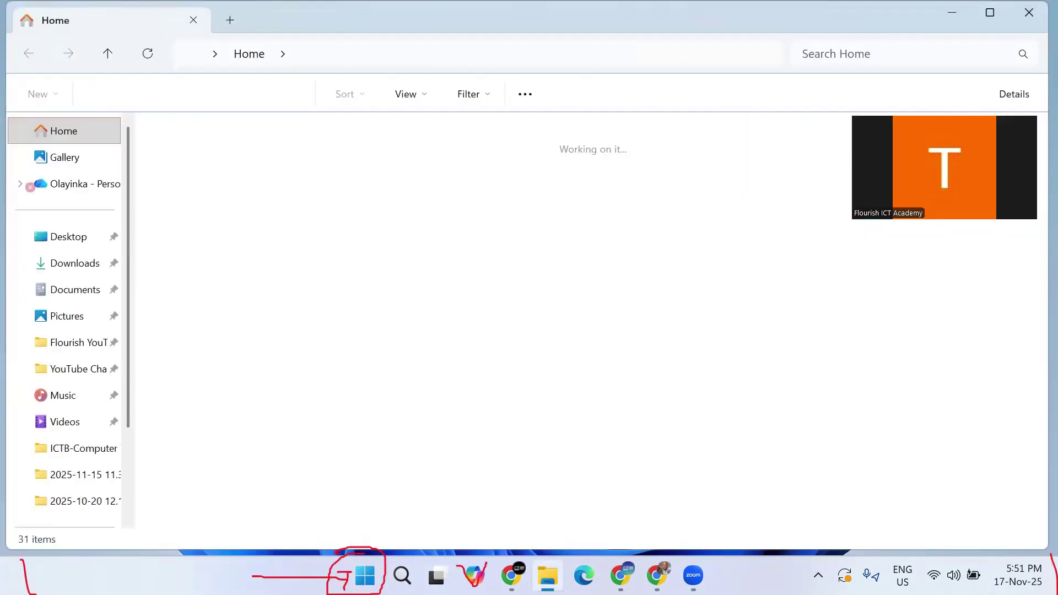
{"action": "left_click", "coordinate": [584, 575]}
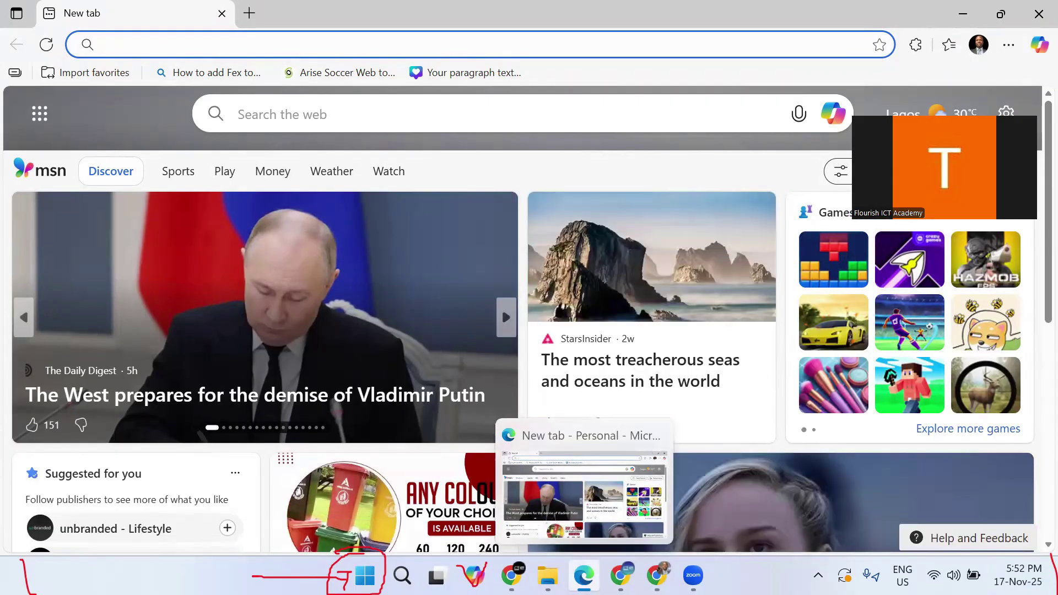
Step: Switch between the open File Explorer, Edge and Chrome windows using the taskbar, ending on File Explorer
{"action": "left_click", "coordinate": [548, 575]}
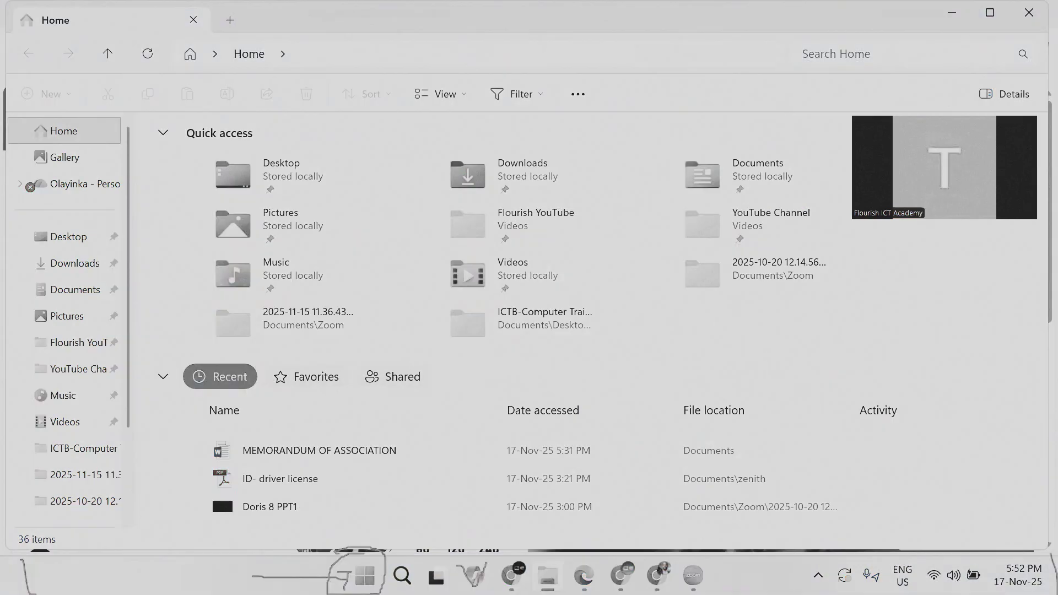
{"action": "left_click", "coordinate": [548, 575]}
{"action": "left_click", "coordinate": [548, 575]}
{"action": "left_click", "coordinate": [548, 575]}
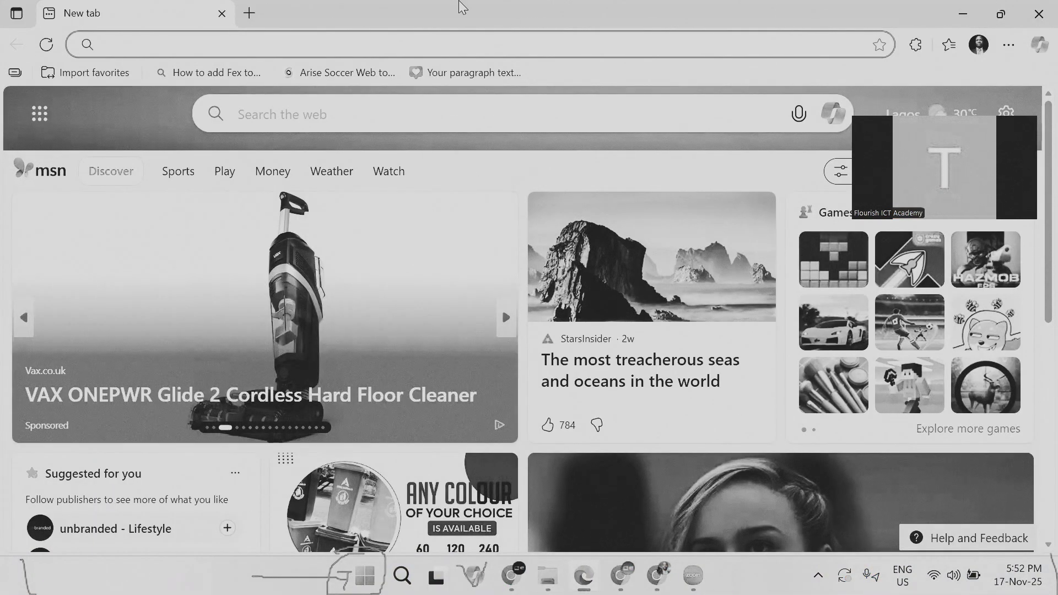
{"action": "left_click", "coordinate": [548, 575]}
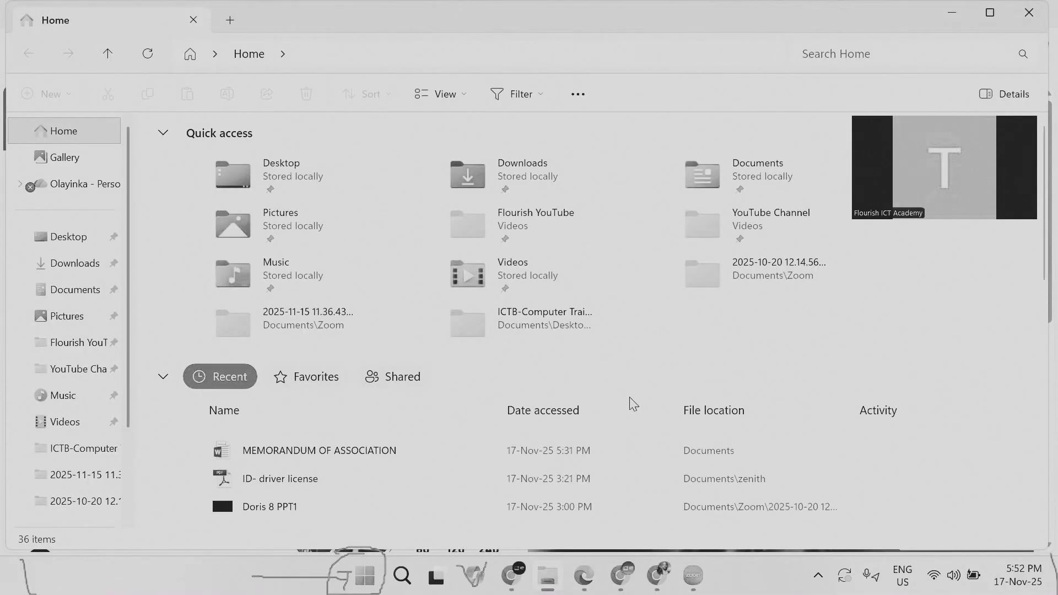
{"action": "mouse_move", "coordinate": [584, 575]}
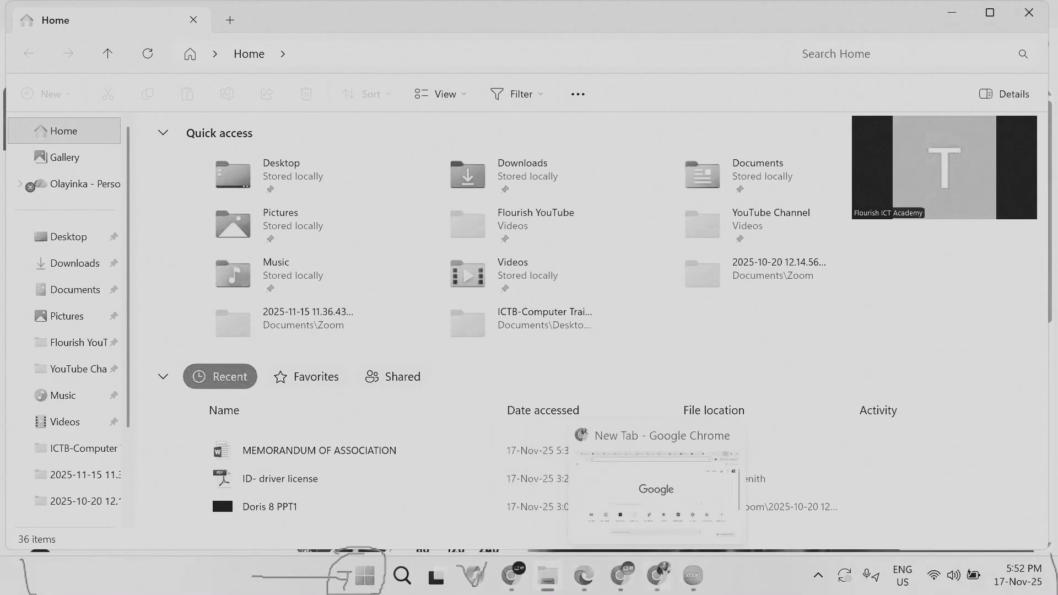
{"action": "left_click", "coordinate": [657, 575]}
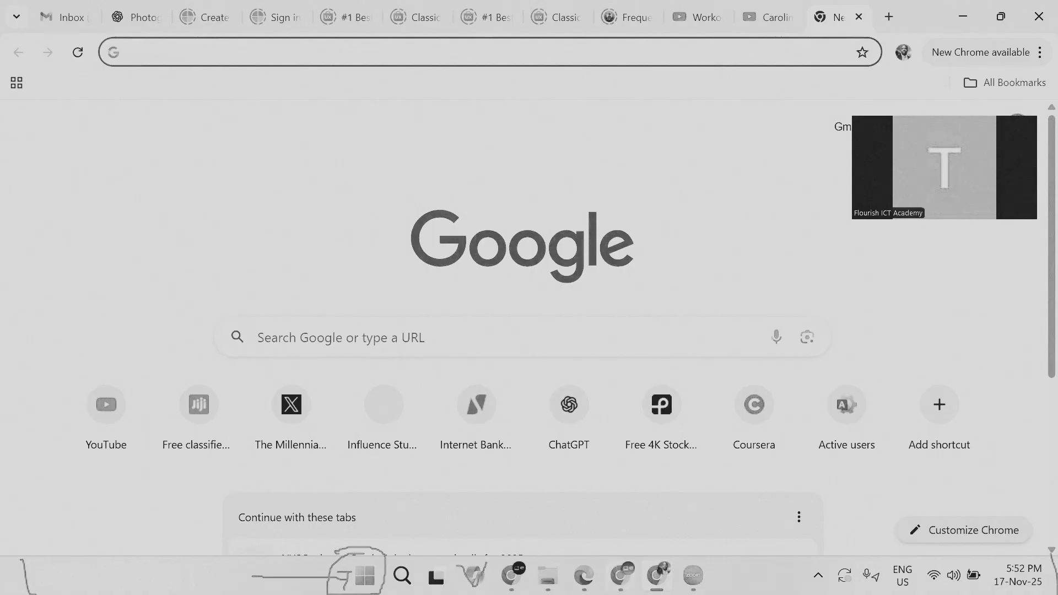
{"action": "left_click", "coordinate": [620, 575]}
{"action": "left_click", "coordinate": [547, 575]}
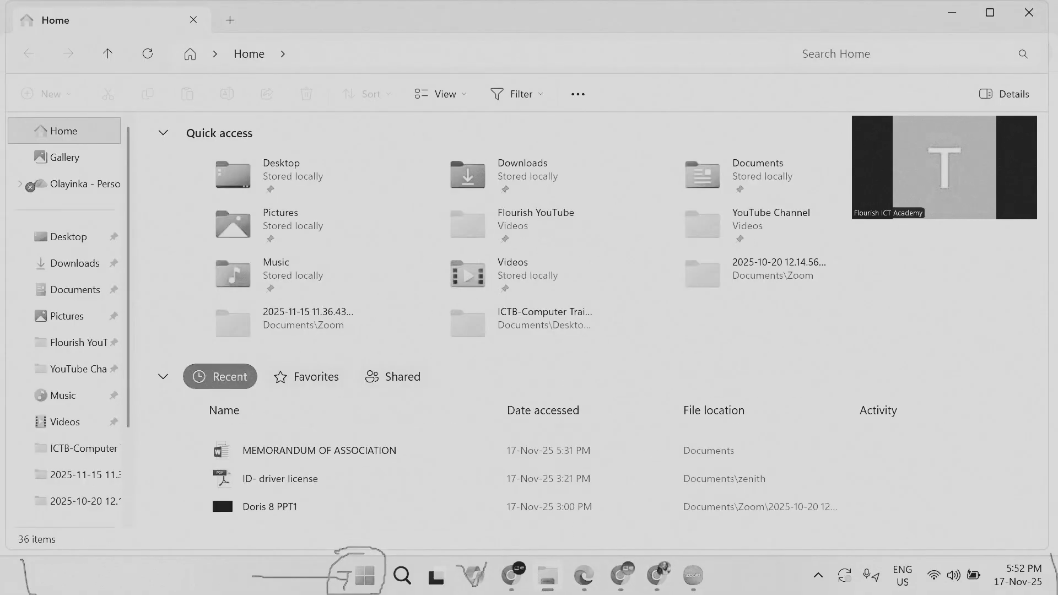
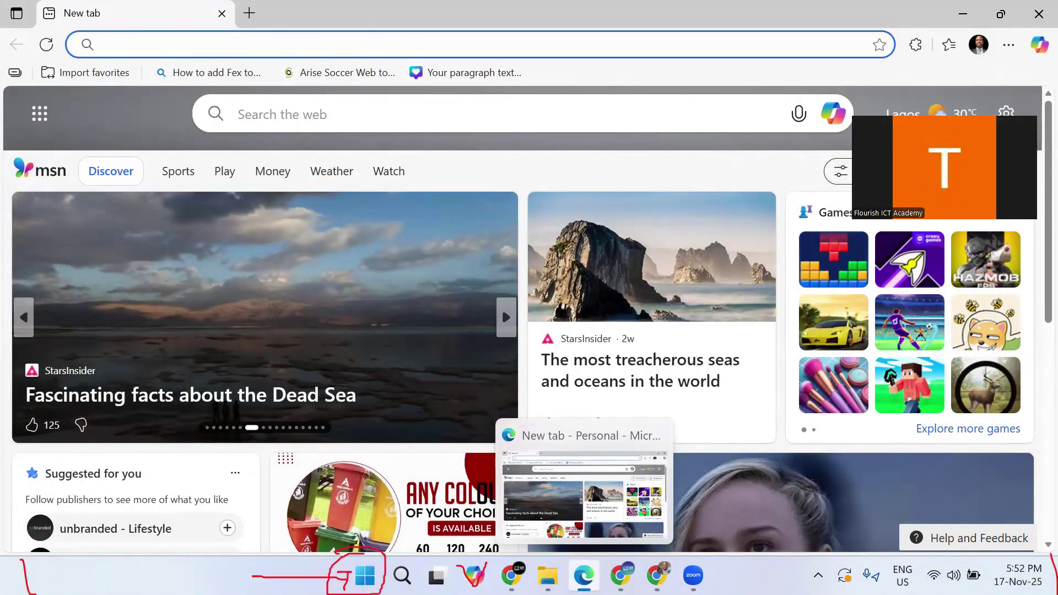
{"action": "left_click", "coordinate": [501, 307]}
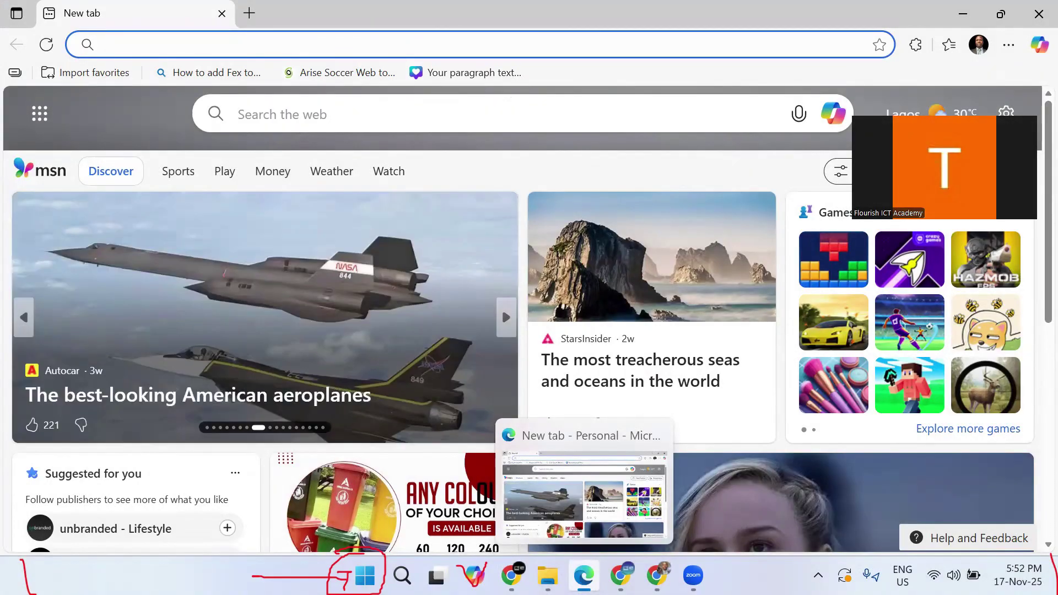
{"action": "left_click", "coordinate": [501, 307]}
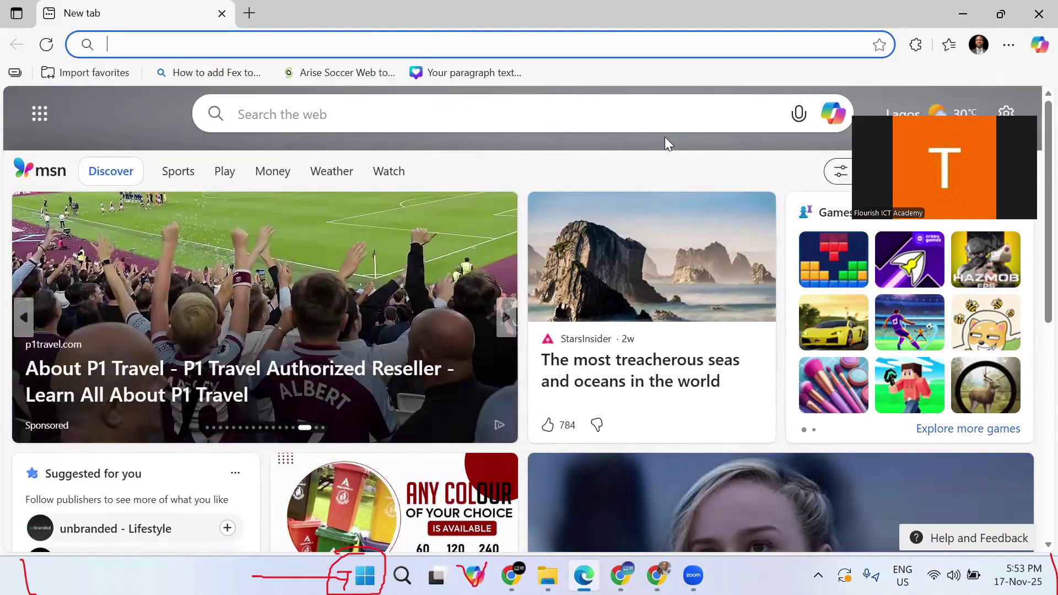
Step: Circle the language indicator, the volume icon and the battery icon on the taskbar with the annotation pen
{"action": "mouse_move", "coordinate": [908, 554]}
{"action": "left_mouse_down"}
{"action": "mouse_move", "coordinate": [862, 557]}
{"action": "mouse_move", "coordinate": [801, 593]}
{"action": "mouse_move", "coordinate": [978, 594]}
{"action": "mouse_move", "coordinate": [1047, 559]}
{"action": "mouse_move", "coordinate": [882, 550]}
{"action": "mouse_move", "coordinate": [889, 593]}
{"action": "mouse_move", "coordinate": [919, 551]}
{"action": "mouse_move", "coordinate": [937, 565]}
{"action": "mouse_move", "coordinate": [914, 559]}
{"action": "left_mouse_up"}
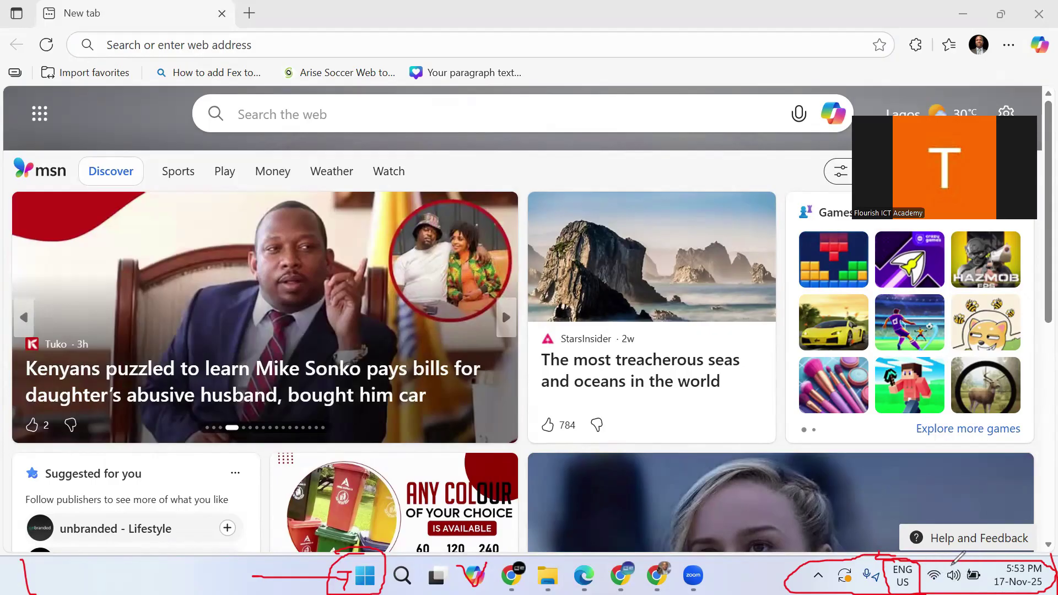
{"action": "mouse_move", "coordinate": [945, 577]}
{"action": "left_mouse_down"}
{"action": "mouse_move", "coordinate": [962, 559]}
{"action": "mouse_move", "coordinate": [962, 593]}
{"action": "left_mouse_up"}
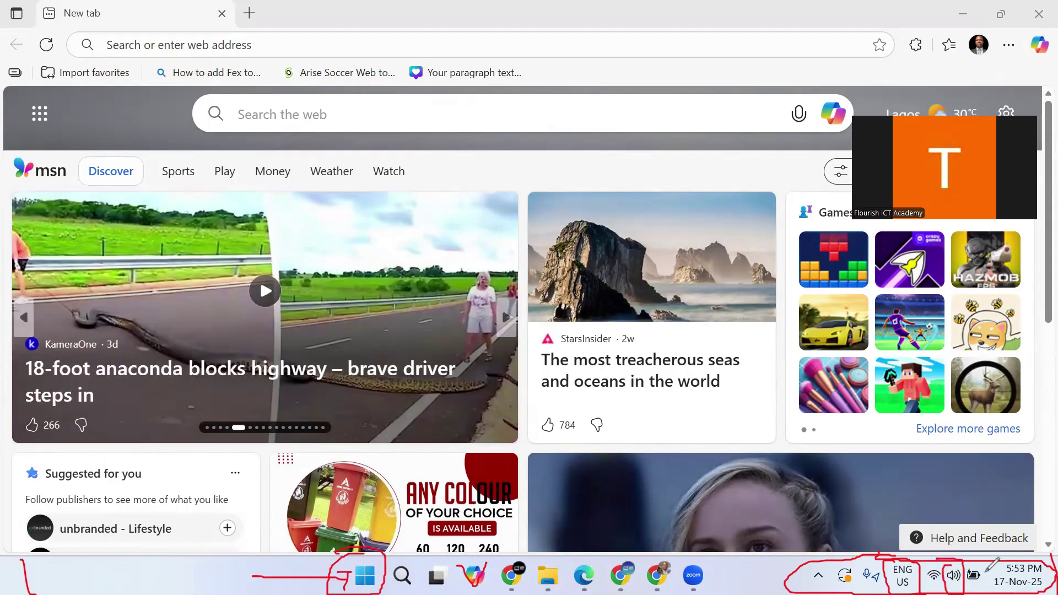
{"action": "mouse_move", "coordinate": [967, 552]}
{"action": "left_mouse_down"}
{"action": "mouse_move", "coordinate": [965, 591]}
{"action": "mouse_move", "coordinate": [990, 554]}
{"action": "mouse_move", "coordinate": [1000, 592]}
{"action": "left_mouse_up"}
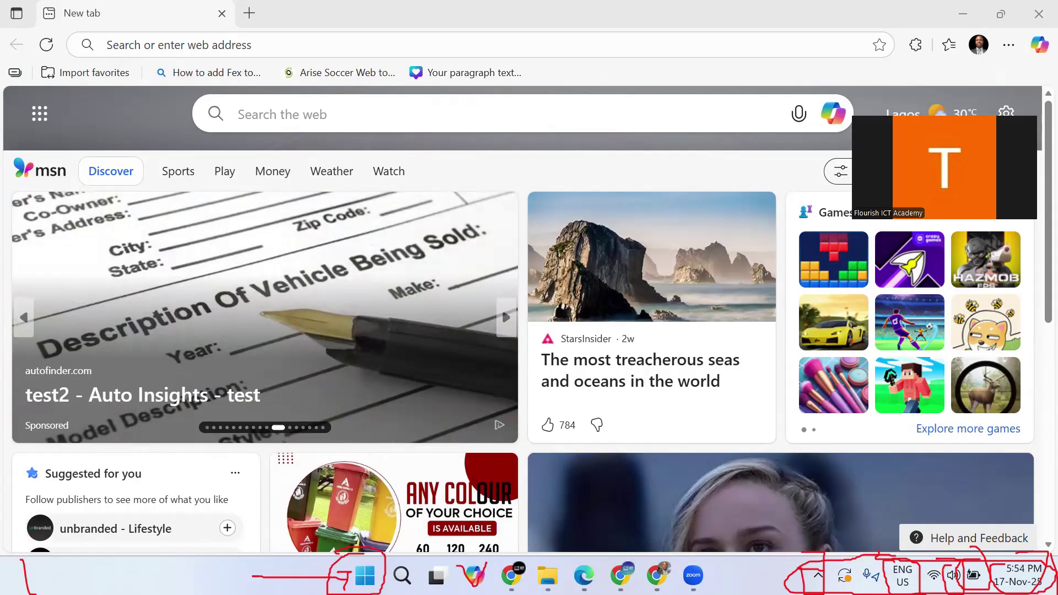
Step: Show the hidden system tray icons on the taskbar and collapse them again
{"action": "left_click", "coordinate": [817, 575]}
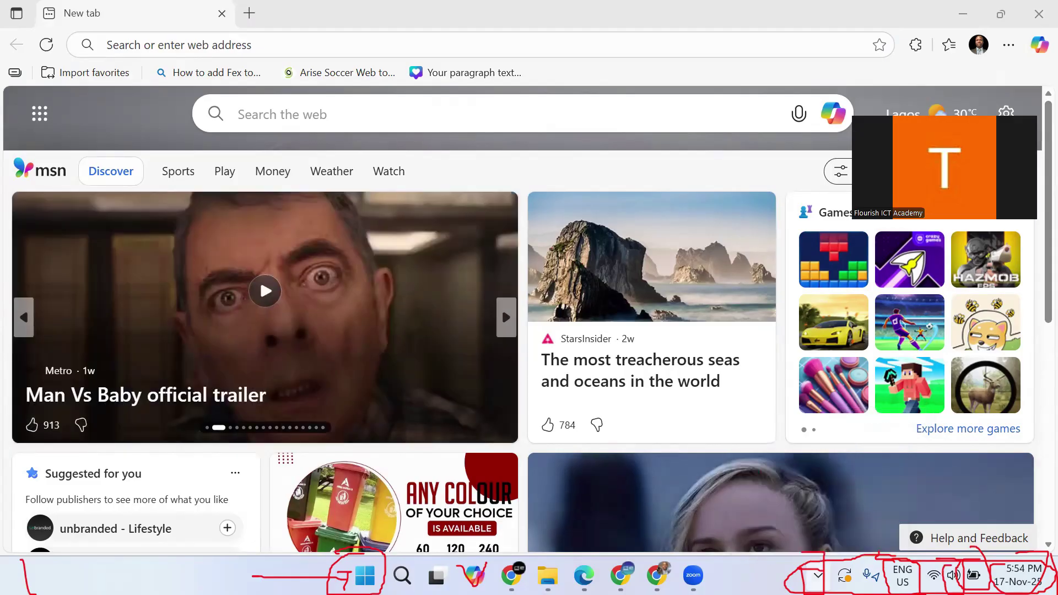
{"action": "left_click", "coordinate": [817, 574]}
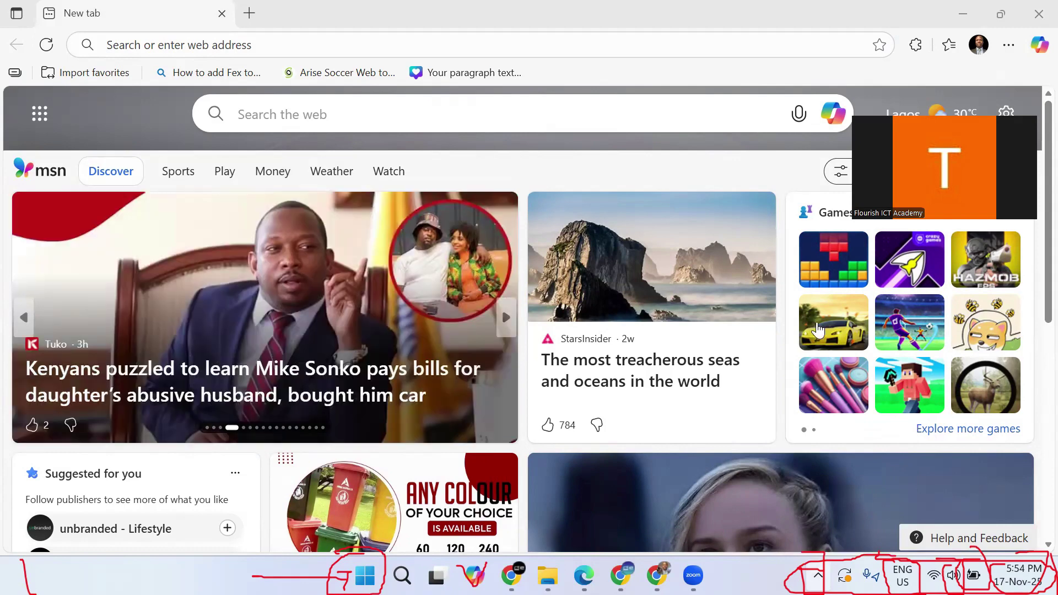
Step: Minimize the Edge, File Explorer and Chrome windows to return to the desktop
{"action": "left_click", "coordinate": [962, 13]}
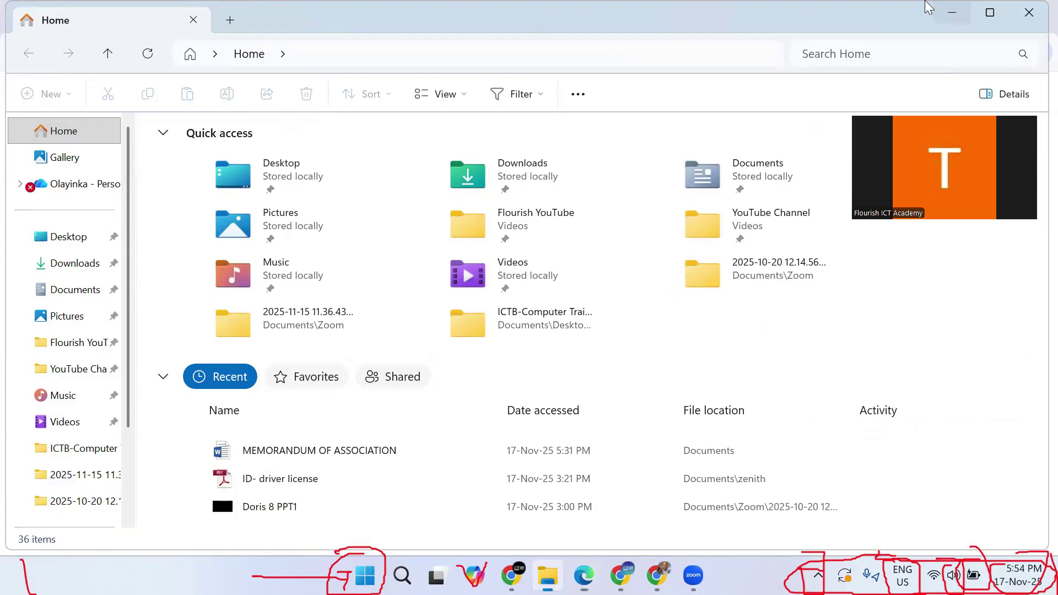
{"action": "left_click", "coordinate": [952, 13]}
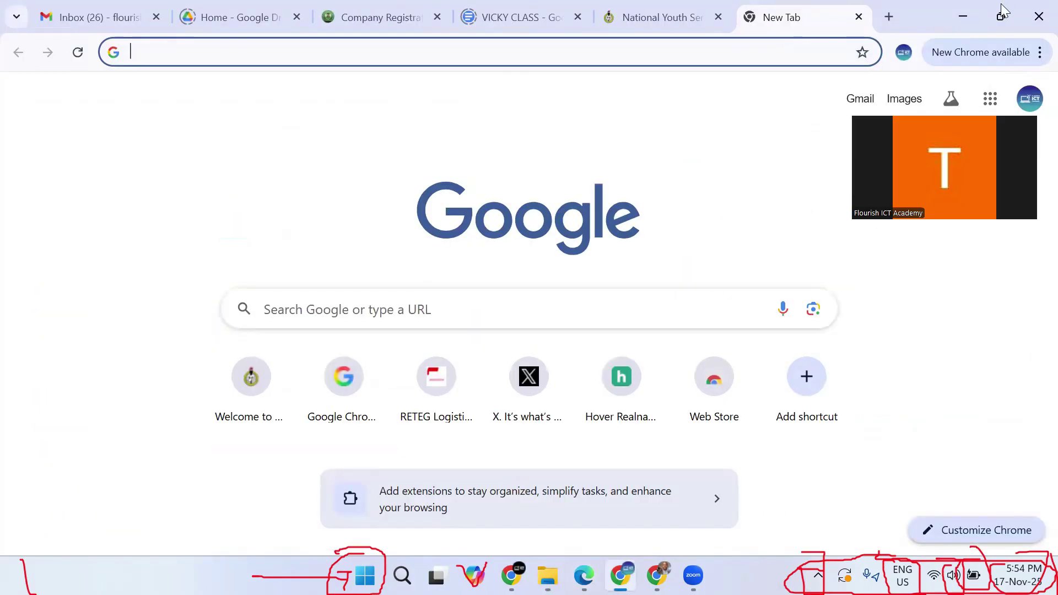
{"action": "left_click", "coordinate": [963, 17]}
{"action": "left_click", "coordinate": [962, 17]}
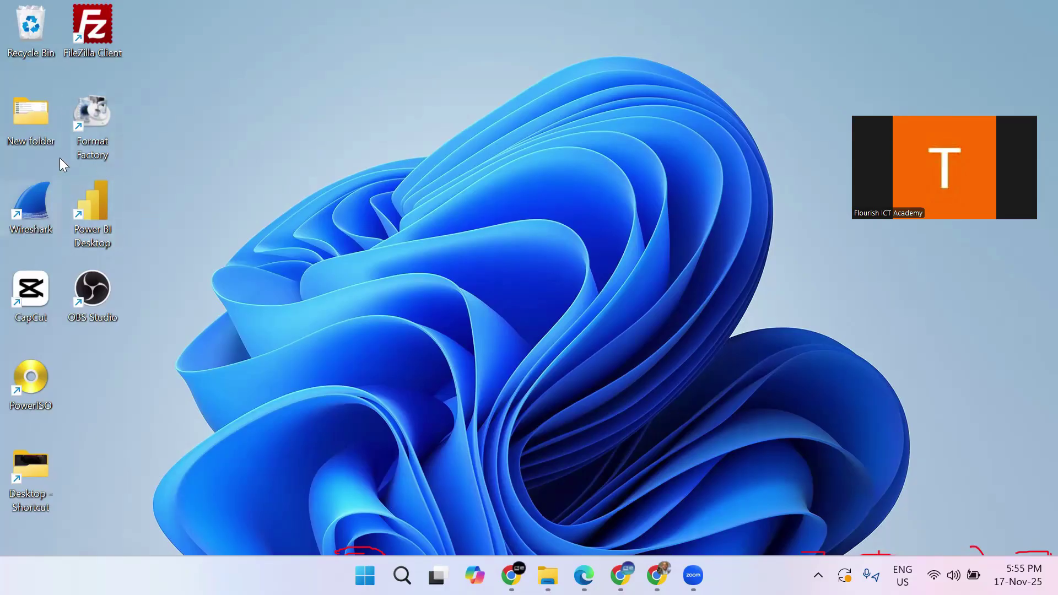
Step: Create a new folder on the desktop and name it "Windows TRAINING"
{"action": "right_click", "coordinate": [299, 103]}
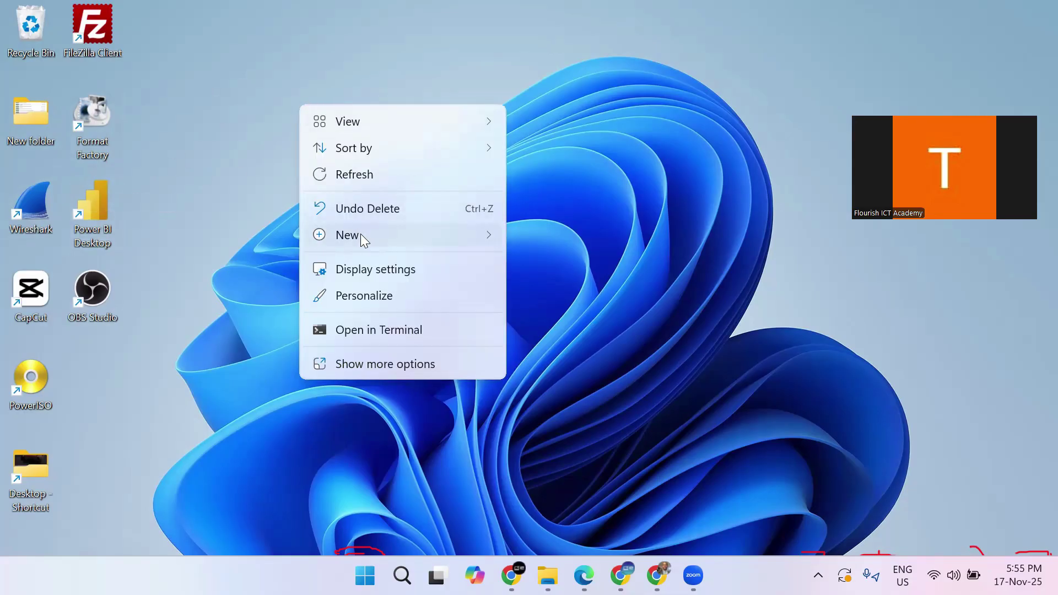
{"action": "mouse_move", "coordinate": [360, 233]}
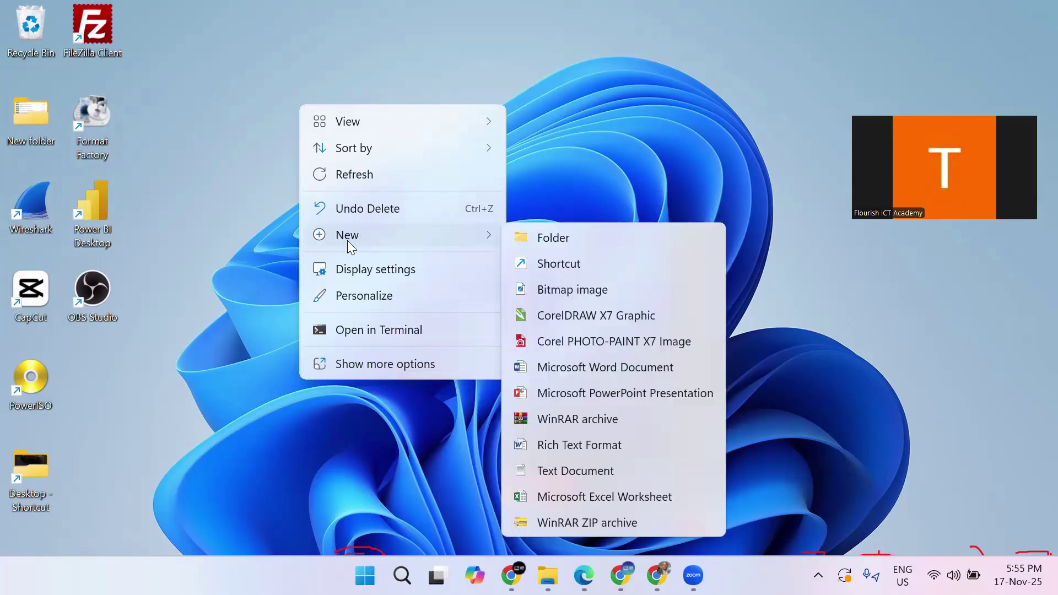
{"action": "left_click", "coordinate": [550, 237]}
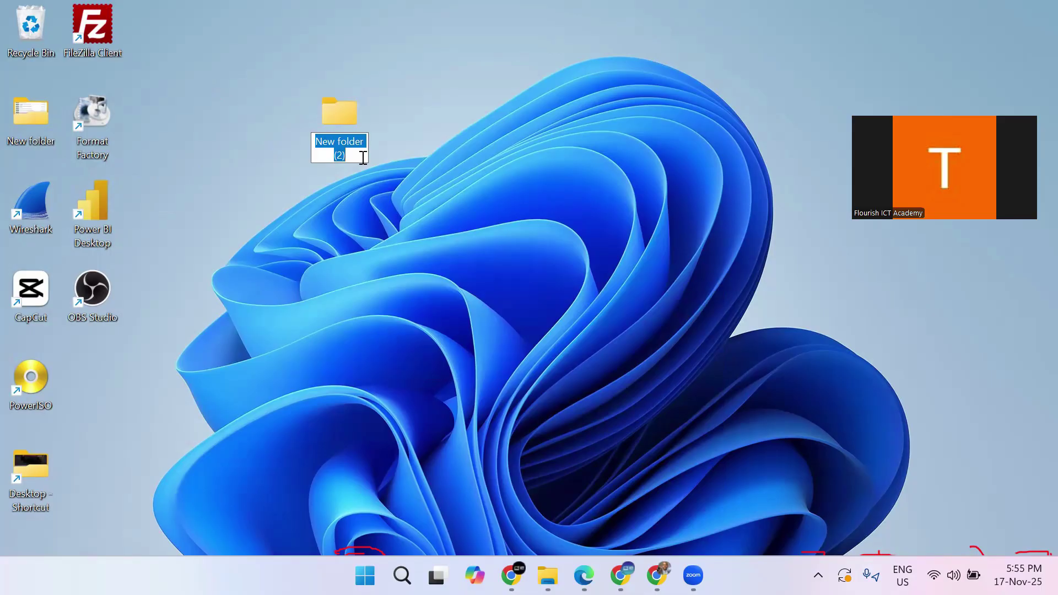
{"action": "type", "text": "Windows TRAINING"}
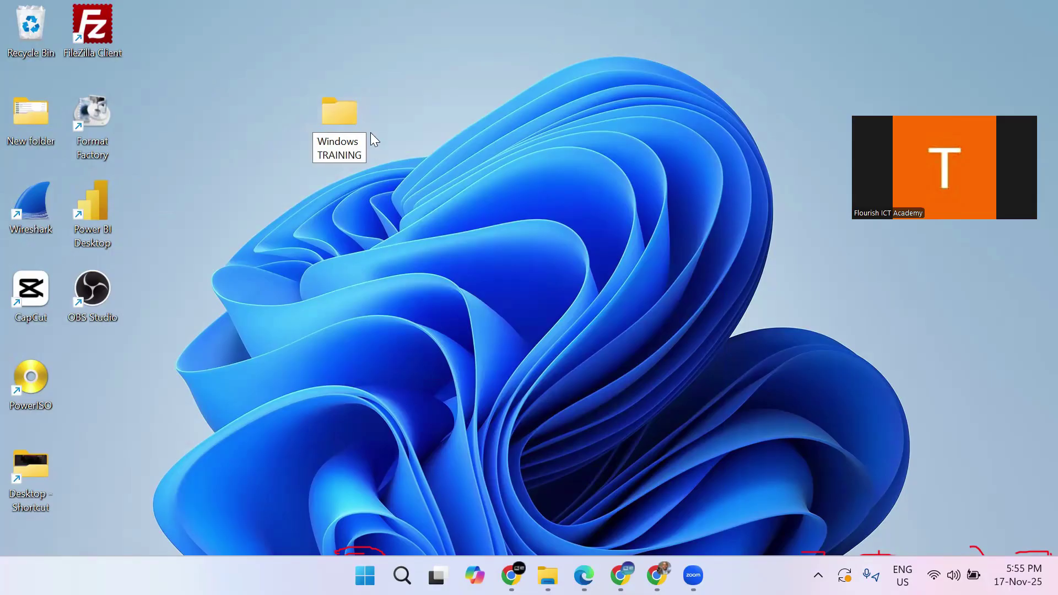
{"action": "left_click", "coordinate": [369, 125]}
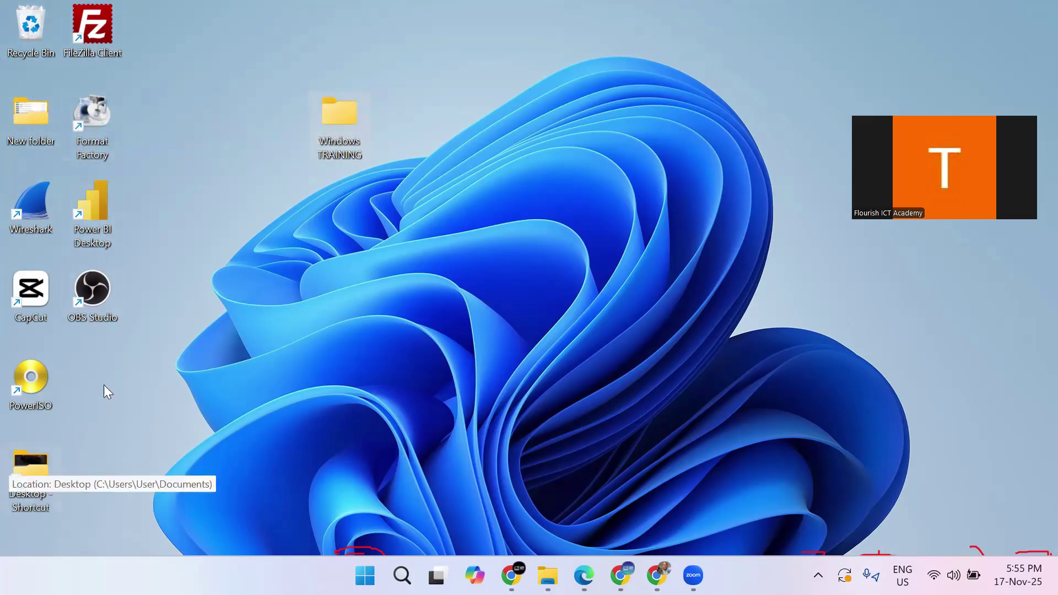
{"action": "right_click", "coordinate": [31, 209]}
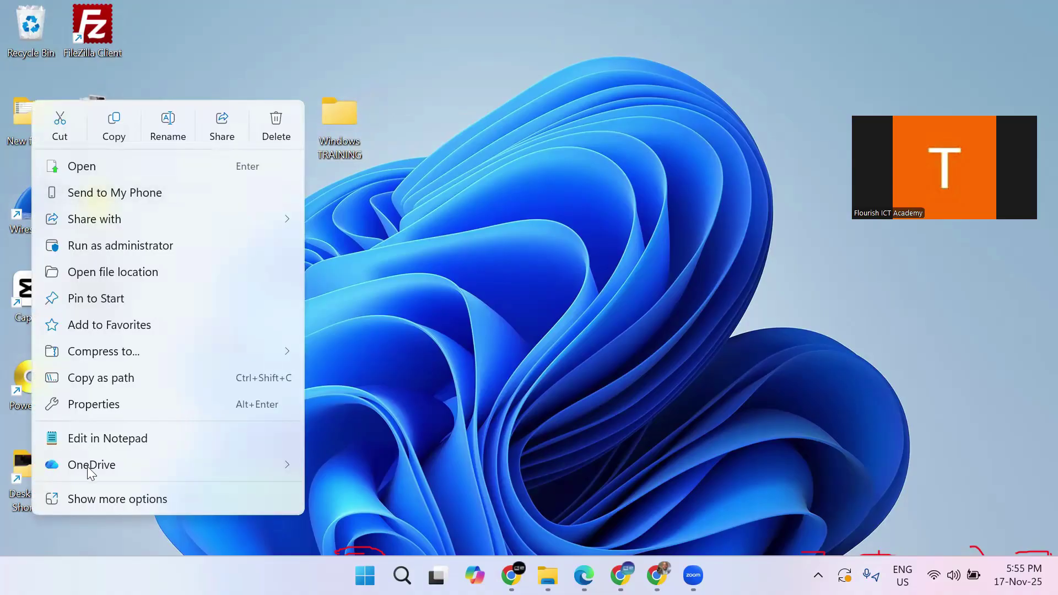
{"action": "left_click", "coordinate": [168, 121]}
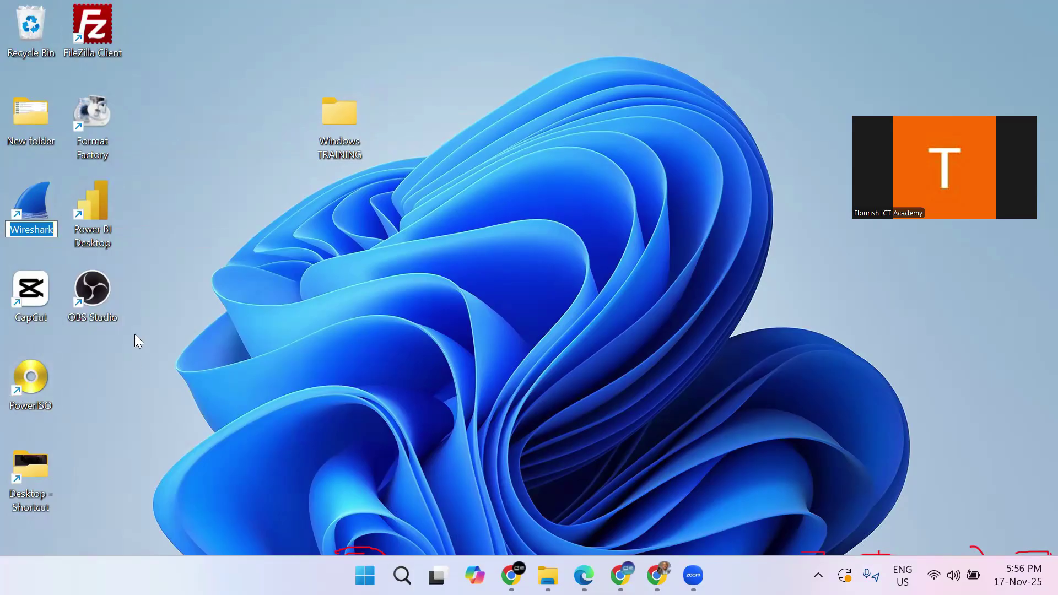
{"action": "key", "text": "Escape"}
{"action": "left_click", "coordinate": [206, 209]}
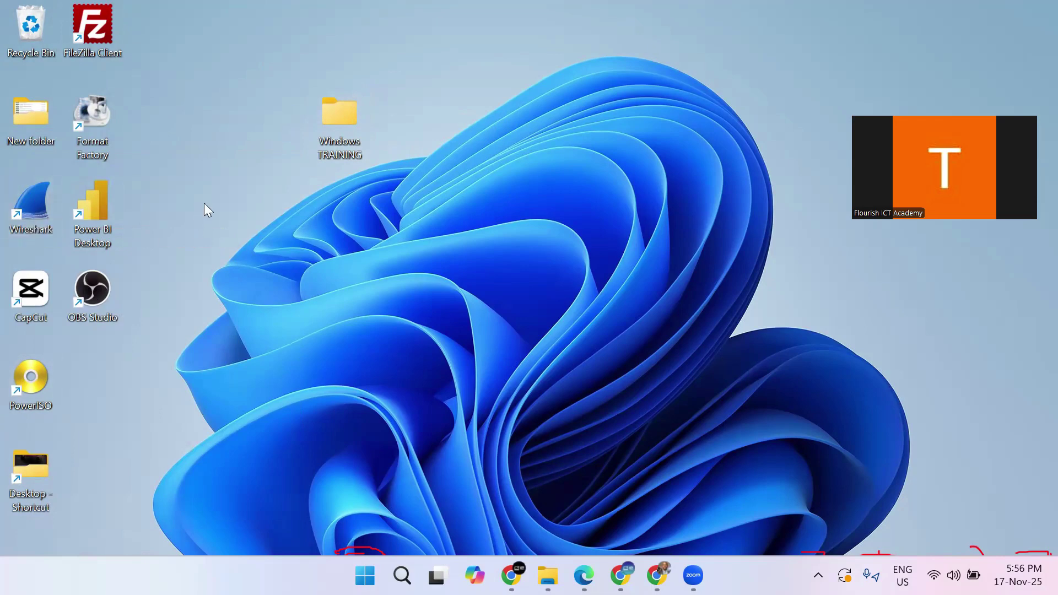
Step: Delete the "Windows TRAINING" folder from the desktop
{"action": "left_click", "coordinate": [340, 117]}
{"action": "key", "text": "Delete"}
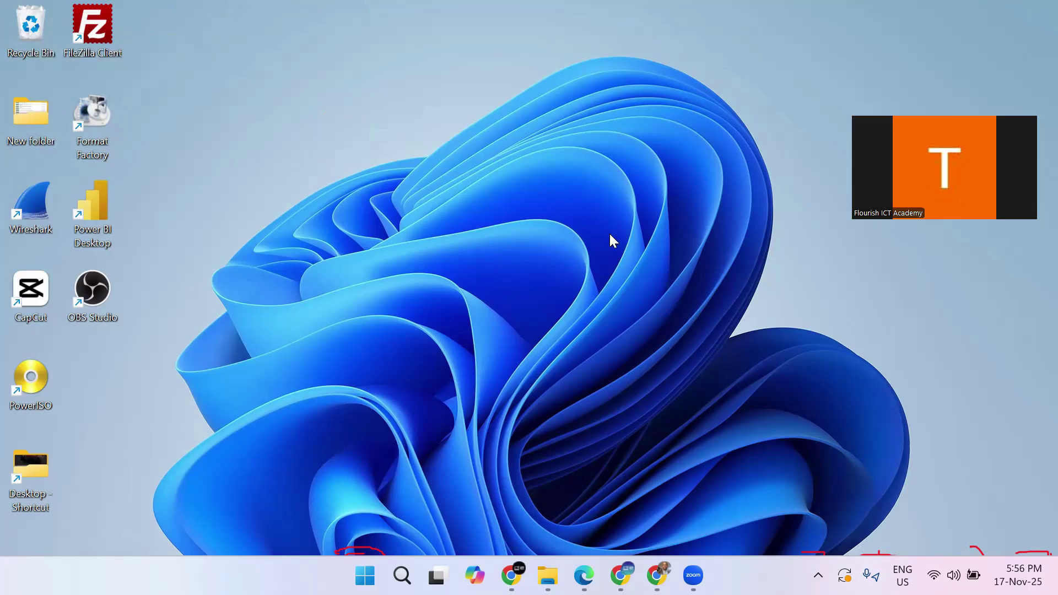
Step: Circle the Recycle Bin icon and the deleted folder's former spot with the annotation pen, and erase both marks
{"action": "mouse_move", "coordinate": [24, 17]}
{"action": "left_mouse_down"}
{"action": "mouse_move", "coordinate": [33, 55]}
{"action": "mouse_move", "coordinate": [74, 55]}
{"action": "mouse_move", "coordinate": [53, 11]}
{"action": "mouse_move", "coordinate": [14, 6]}
{"action": "left_mouse_up"}
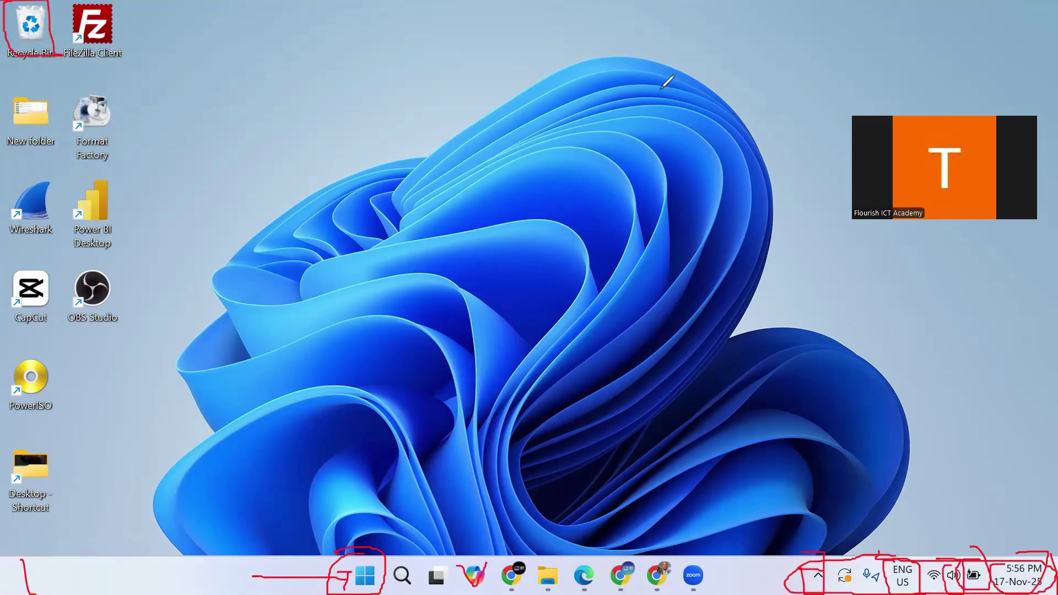
{"action": "left_click_drag", "start_coordinate": [302, 132], "coordinate": [330, 117]}
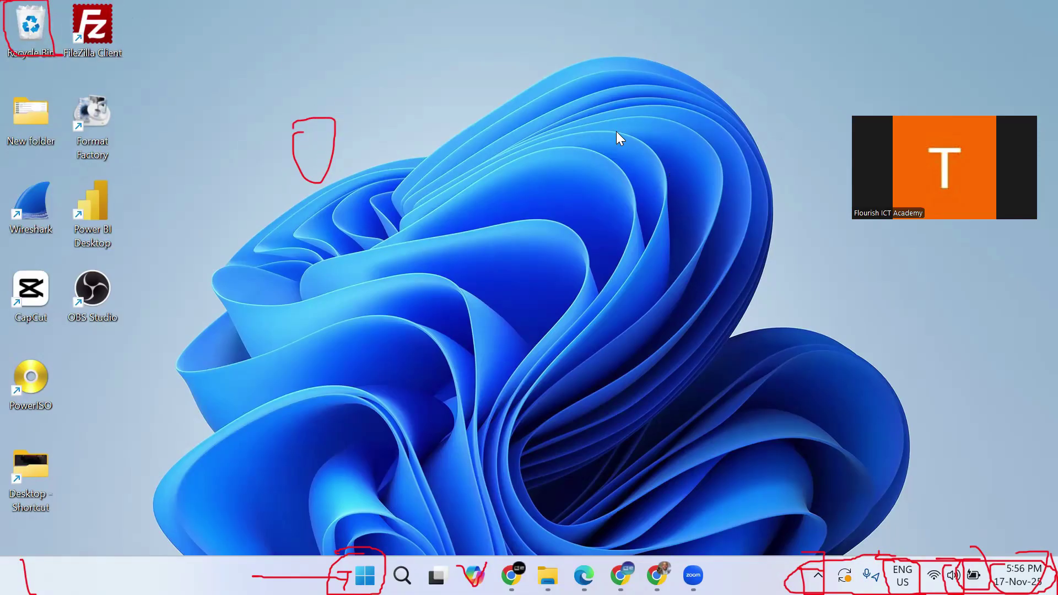
{"action": "left_click", "coordinate": [11, 25]}
{"action": "left_click", "coordinate": [307, 126]}
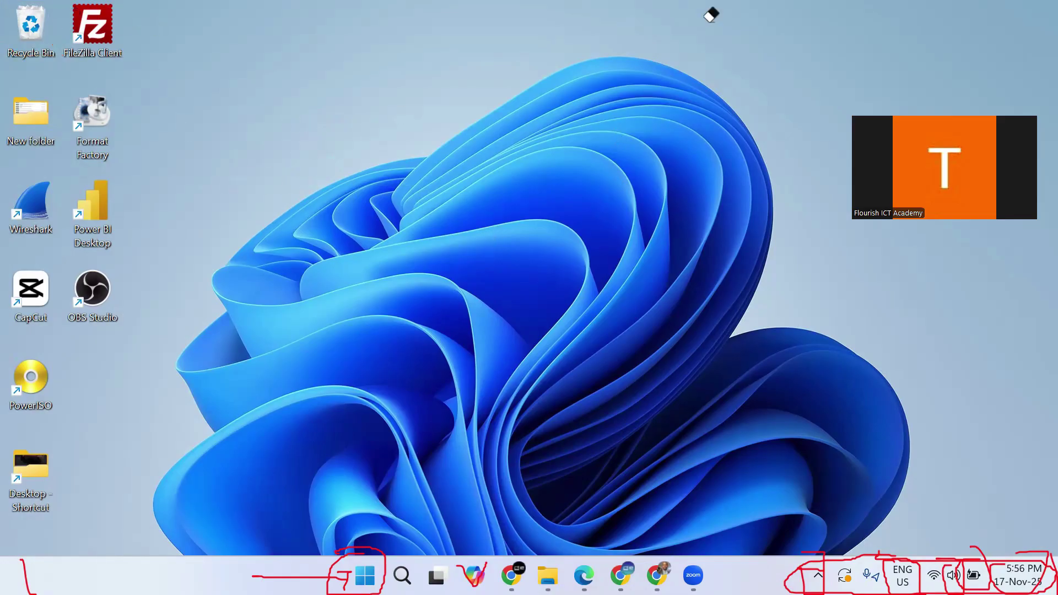
Step: Open the Recycle Bin and look through its list of deleted files and folders, including the "Windows TRAINING" folder
{"action": "double_click", "coordinate": [33, 34]}
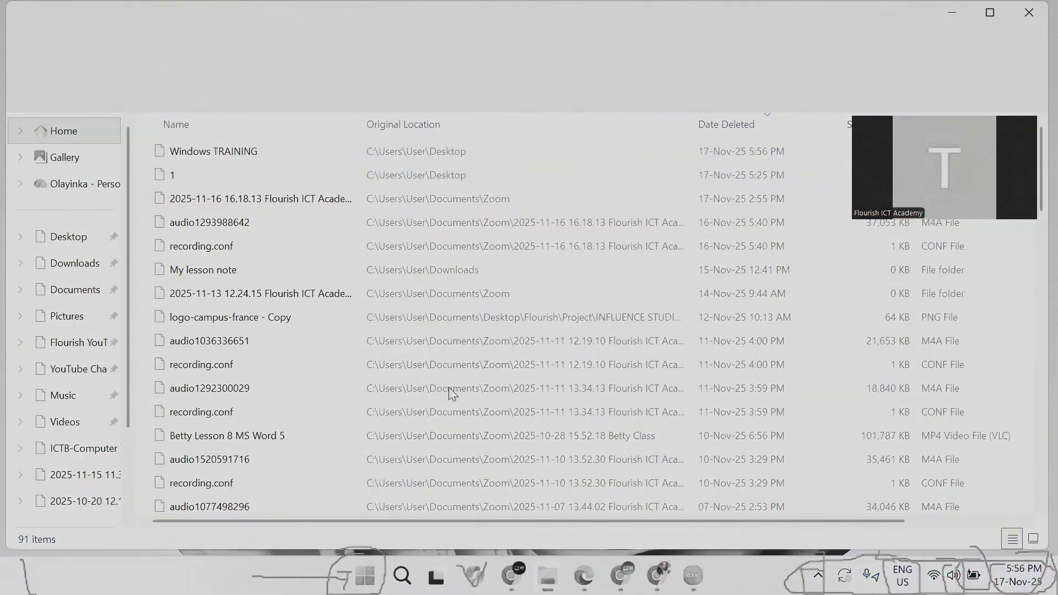
{"action": "scroll", "coordinate": [438, 350], "scroll_direction": "down", "scroll_amount": 5}
{"action": "scroll", "coordinate": [439, 348], "scroll_direction": "down", "scroll_amount": 2}
{"action": "scroll", "coordinate": [440, 348], "scroll_direction": "up", "scroll_amount": 1}
{"action": "scroll", "coordinate": [441, 348], "scroll_direction": "down", "scroll_amount": 3}
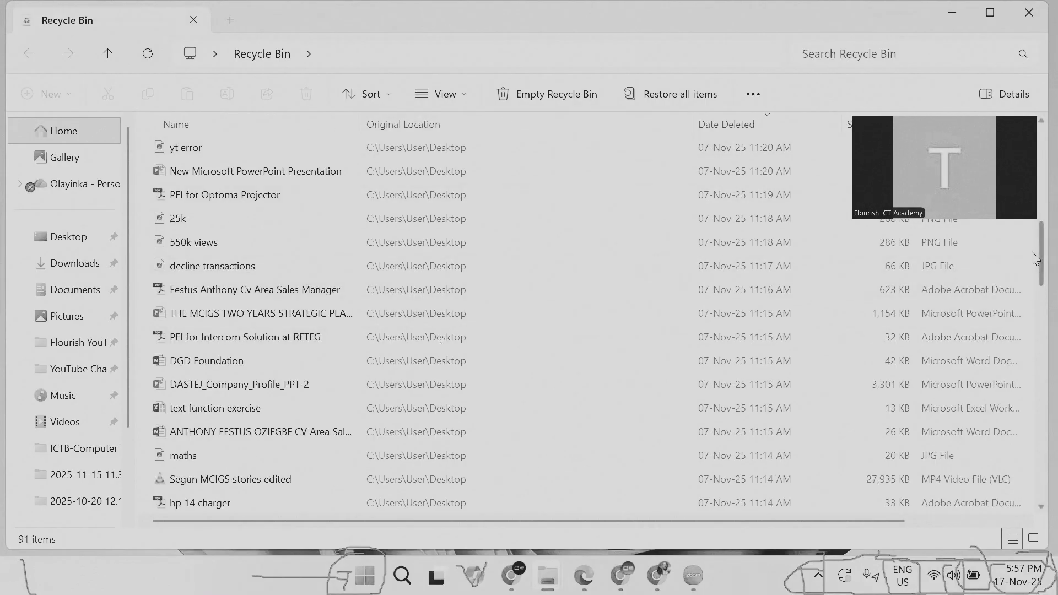
{"action": "left_click_drag", "start_coordinate": [1035, 257], "coordinate": [1034, 537]}
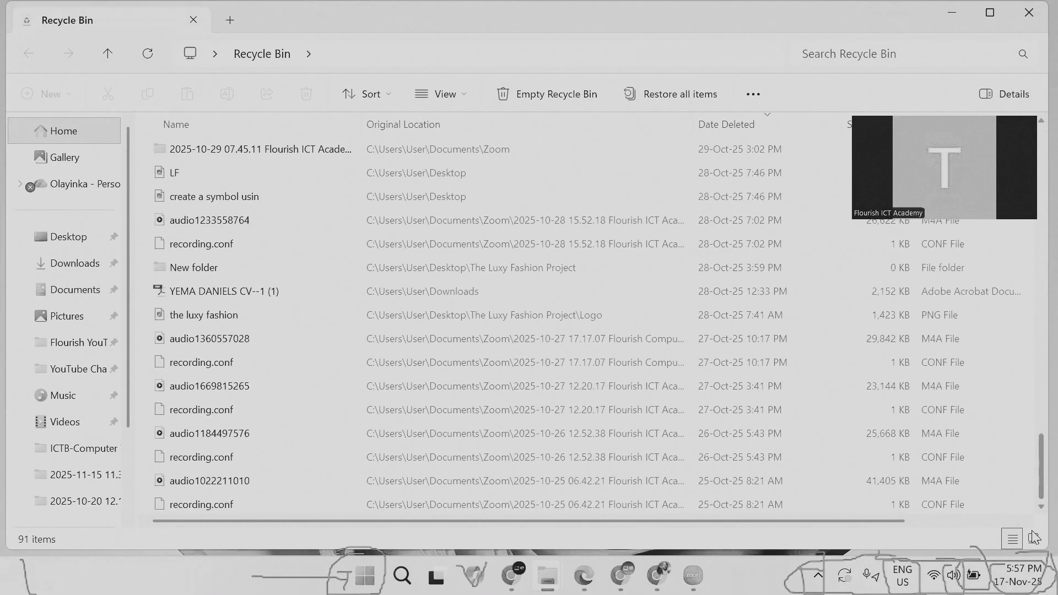
{"action": "scroll", "coordinate": [256, 337], "scroll_direction": "up", "scroll_amount": 4}
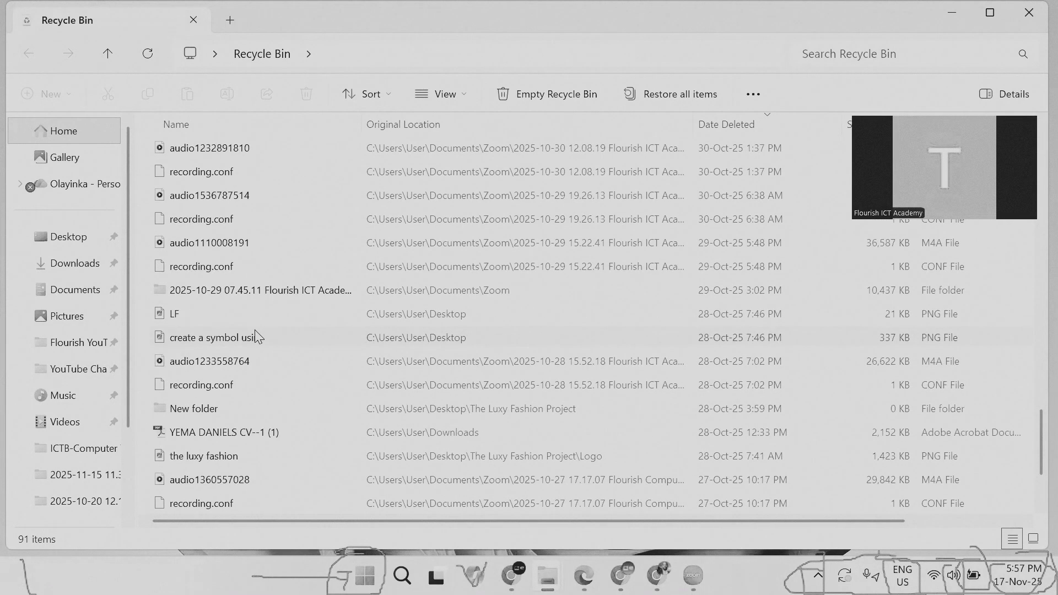
{"action": "scroll", "coordinate": [256, 337], "scroll_direction": "up", "scroll_amount": 8}
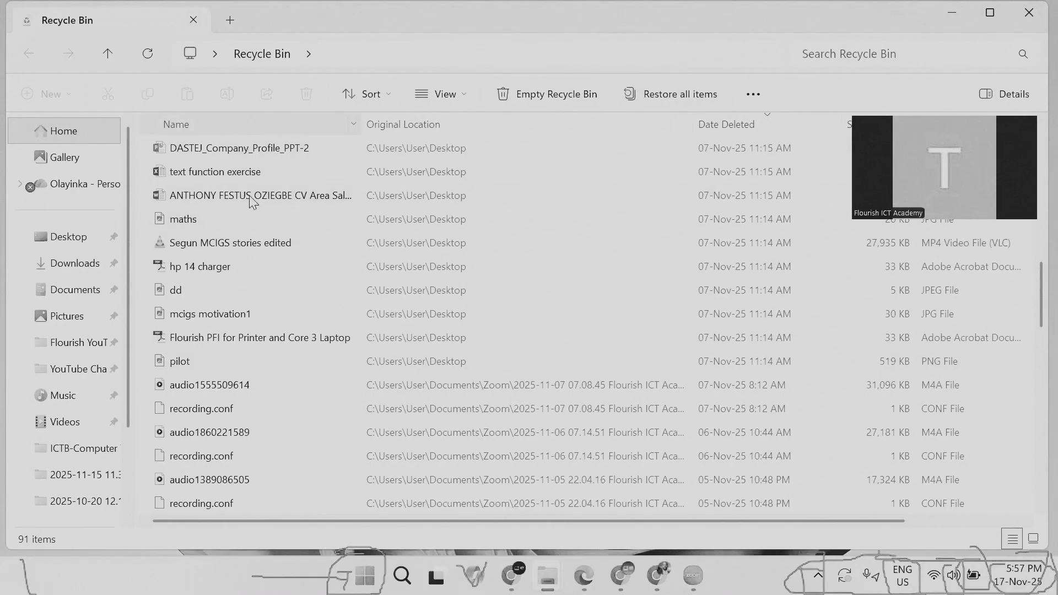
{"action": "scroll", "coordinate": [251, 218], "scroll_direction": "up", "scroll_amount": 4}
{"action": "scroll", "coordinate": [251, 218], "scroll_direction": "up", "scroll_amount": 7}
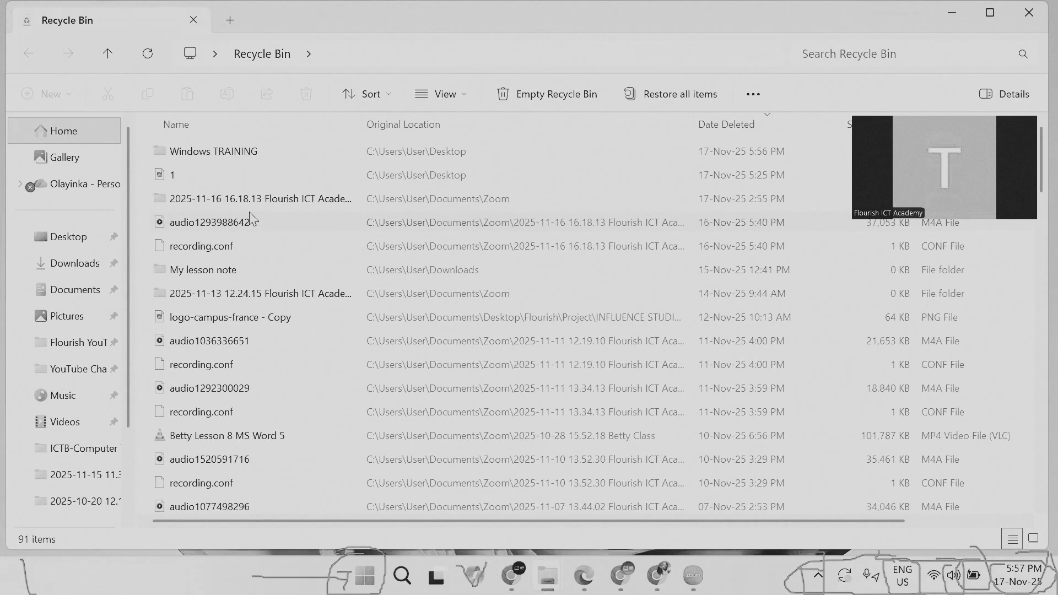
Step: Select the deleted "Windows TRAINING" folder and circle it and the "Restore the selected items" command with the annotation pen
{"action": "left_click", "coordinate": [226, 152]}
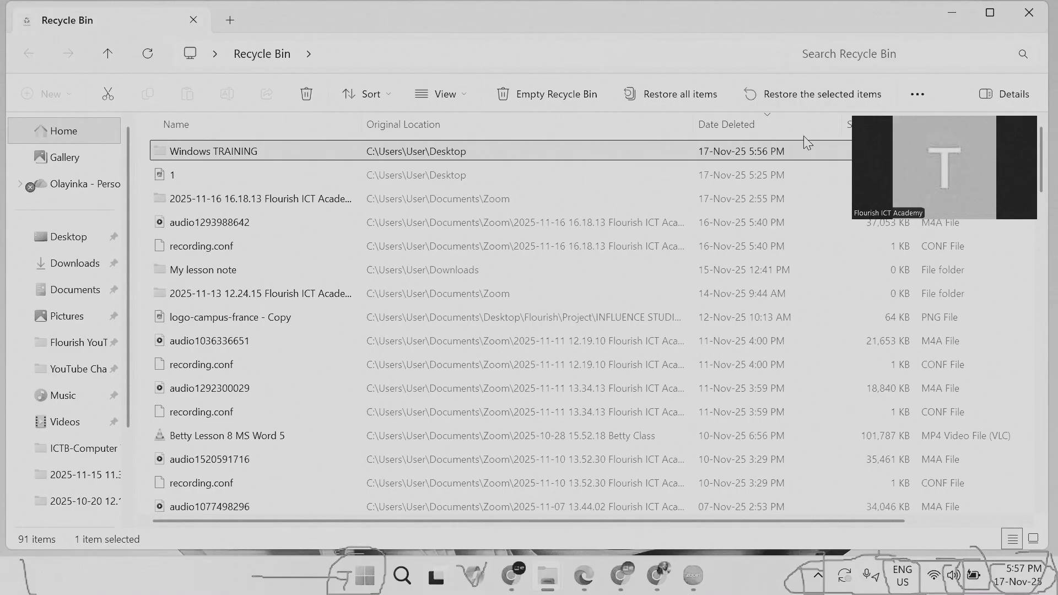
{"action": "mouse_move", "coordinate": [756, 87]}
{"action": "left_mouse_down"}
{"action": "mouse_move", "coordinate": [851, 117]}
{"action": "mouse_move", "coordinate": [760, 72]}
{"action": "mouse_move", "coordinate": [793, 72]}
{"action": "left_mouse_up"}
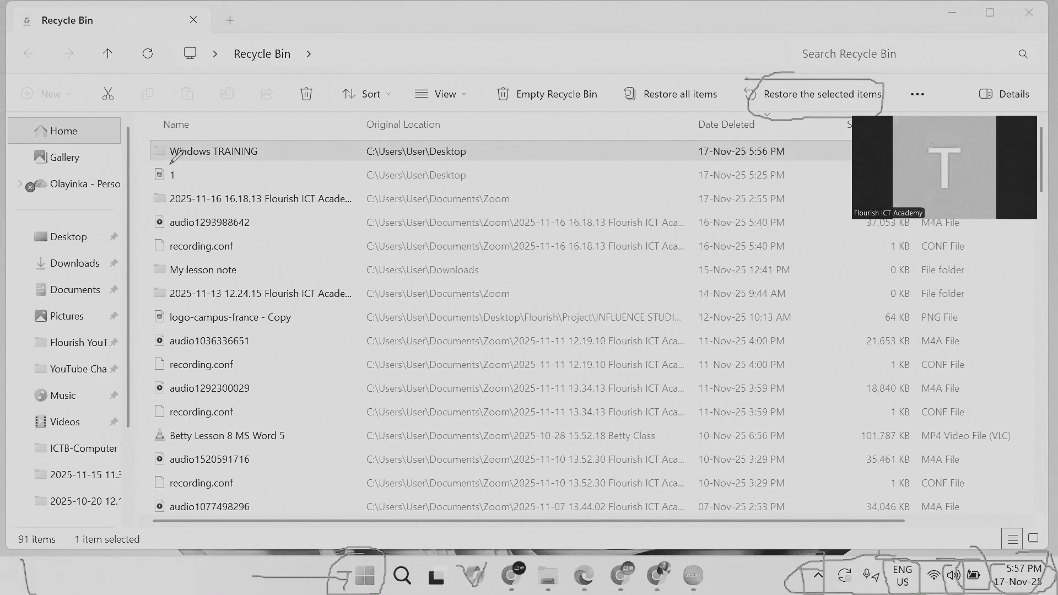
{"action": "mouse_move", "coordinate": [145, 159]}
{"action": "left_mouse_down"}
{"action": "mouse_move", "coordinate": [278, 126]}
{"action": "mouse_move", "coordinate": [176, 135]}
{"action": "mouse_move", "coordinate": [163, 152]}
{"action": "left_mouse_up"}
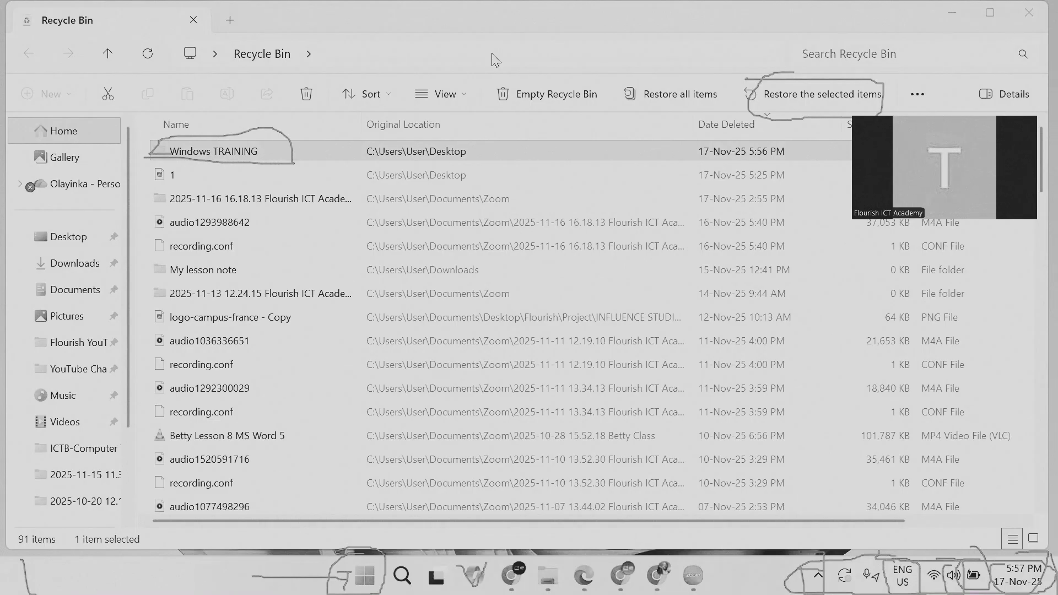
Step: Empty the Recycle Bin permanently and close its window, clearing the pen marks drawn over it
{"action": "left_click", "coordinate": [554, 95]}
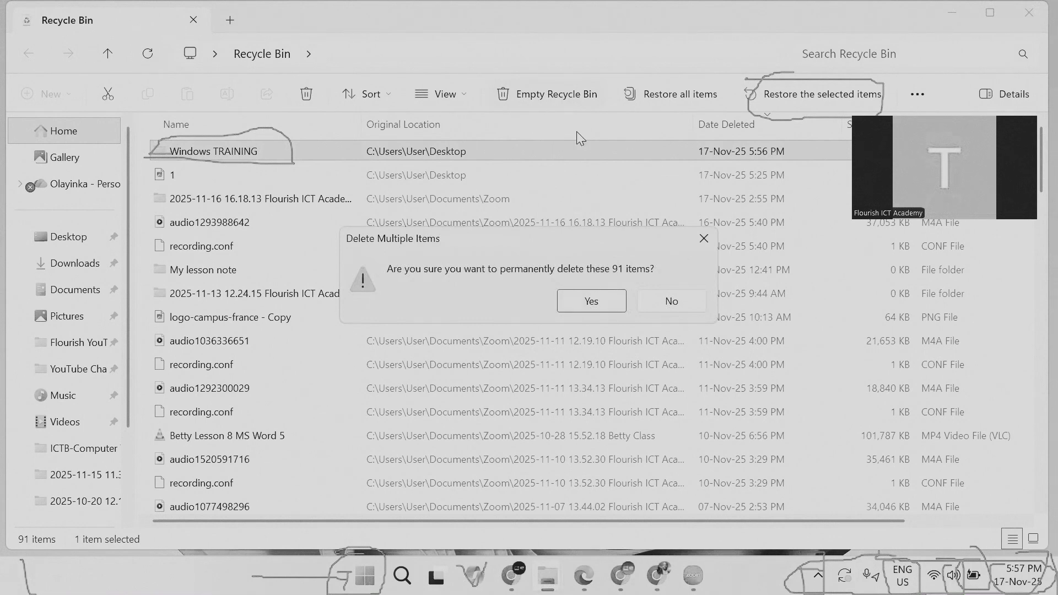
{"action": "left_click", "coordinate": [581, 298]}
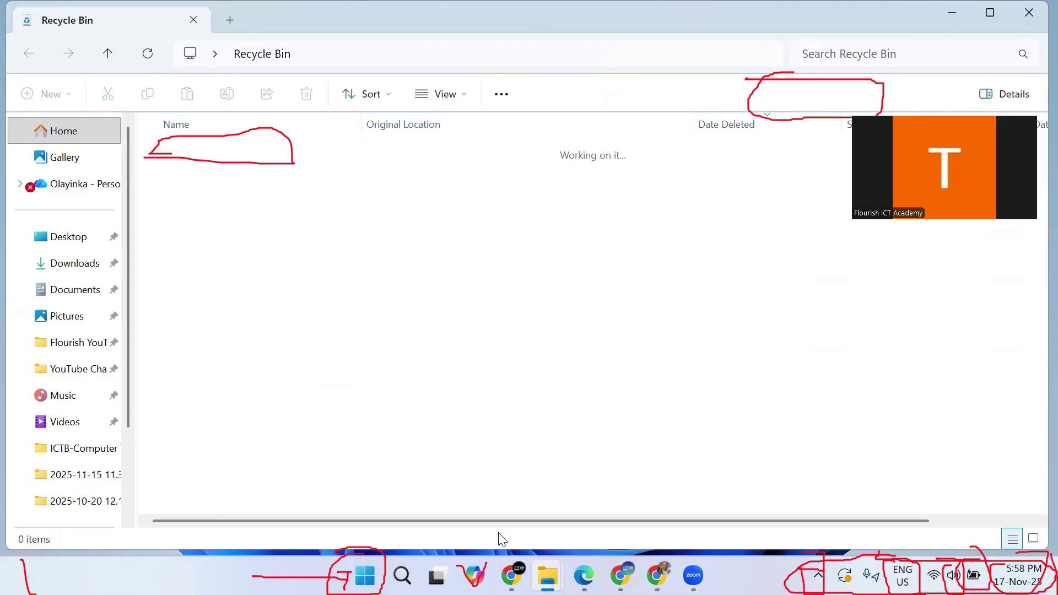
{"action": "left_click", "coordinate": [249, 83]}
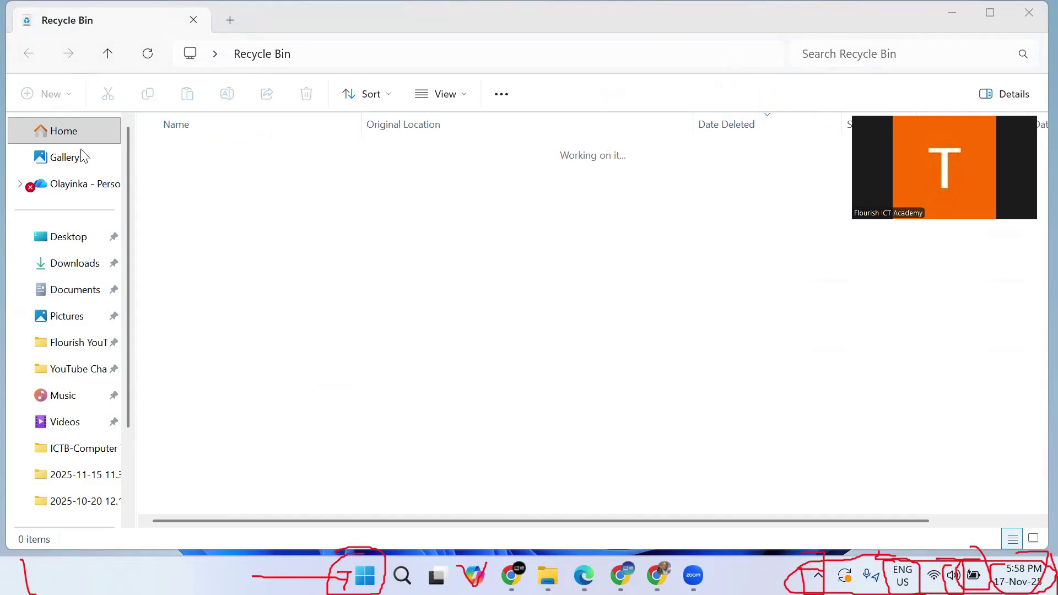
{"action": "left_click", "coordinate": [1030, 11]}
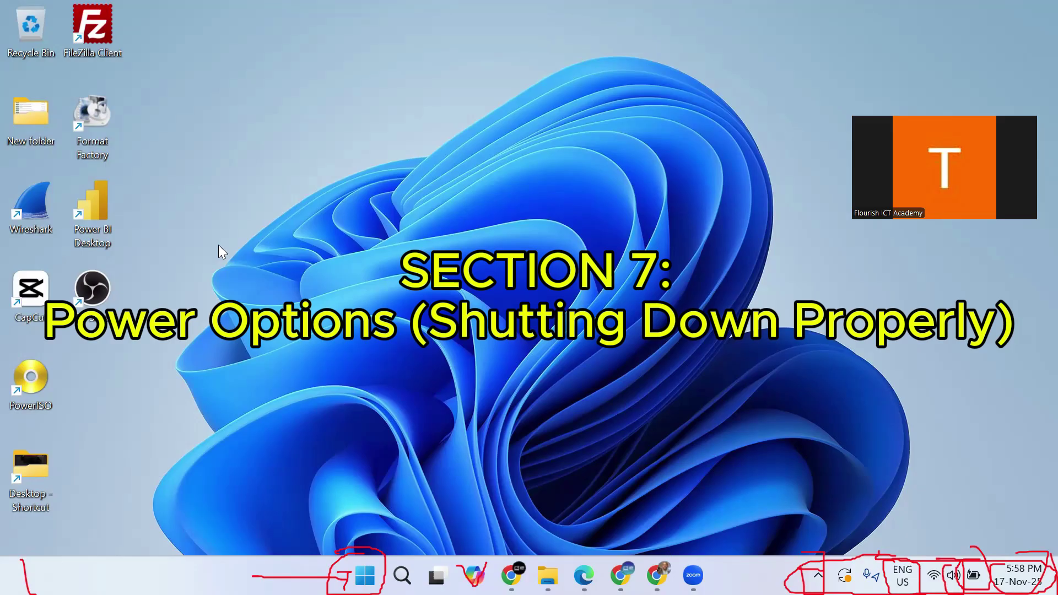
Step: Show the power options in the Start menu, such as Lock, Sleep, Shut down and Restart, and dismiss them without choosing one
{"action": "key", "text": "super"}
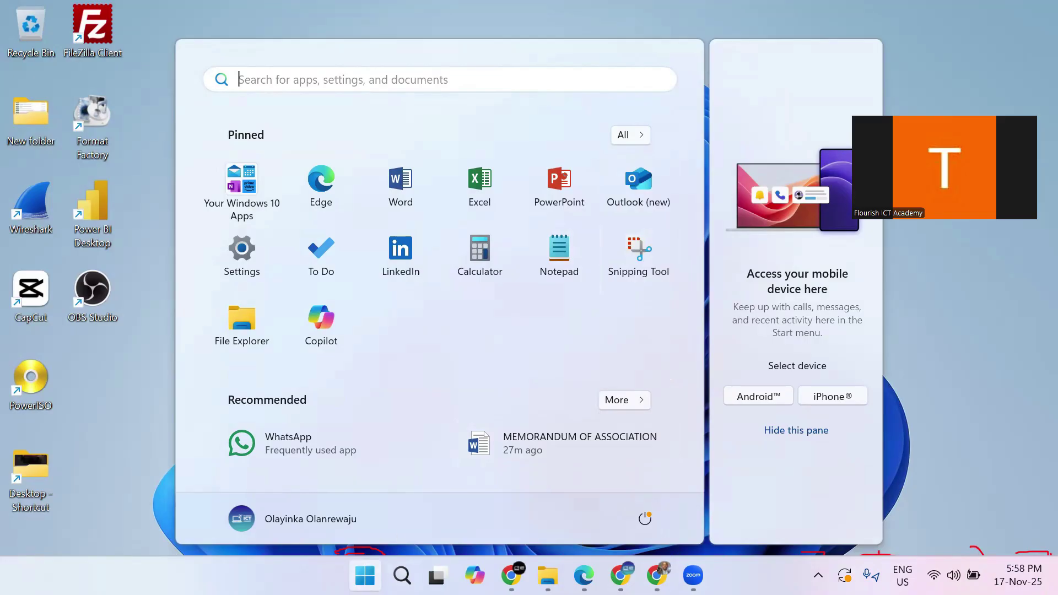
{"action": "left_click", "coordinate": [643, 521]}
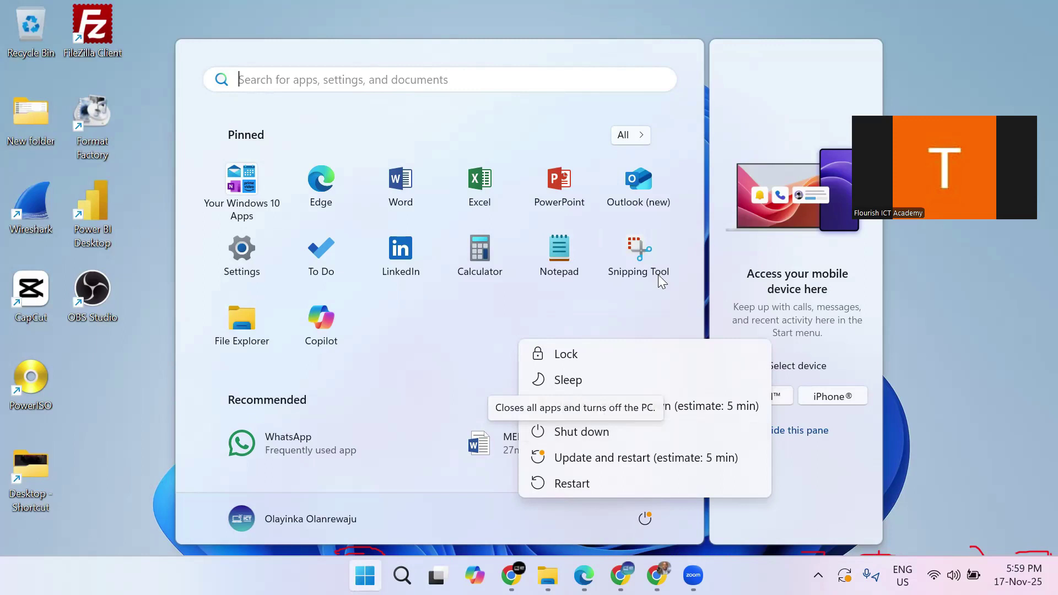
{"action": "left_click", "coordinate": [980, 372]}
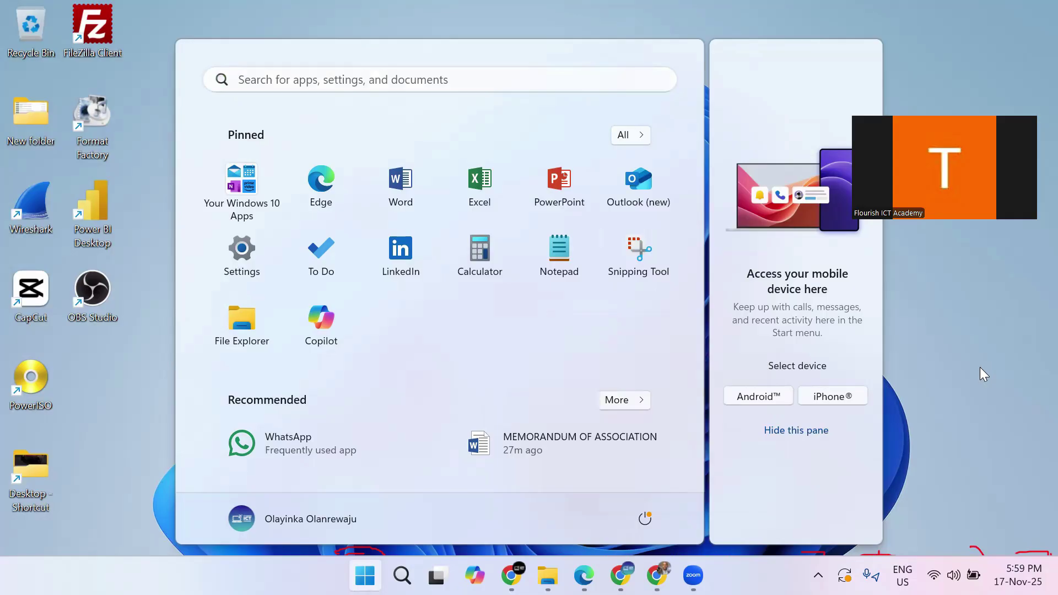